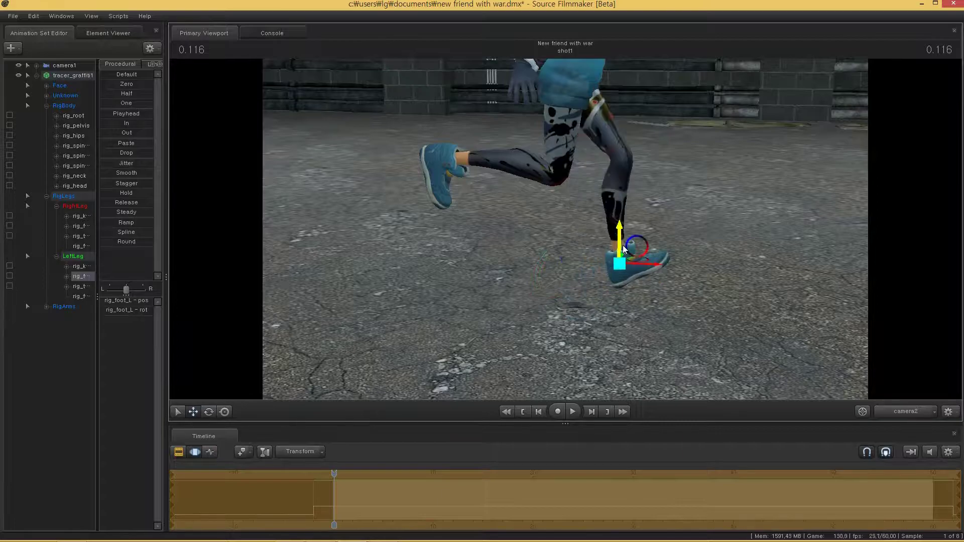
# Pose the hooded character in a running stance by adjusting the left foot, the body root and the left hand.
pyautogui.keyDown('ctrl'); pyautogui.click(544, 321); pyautogui.keyUp('ctrl')
pyautogui.click(824, 444)
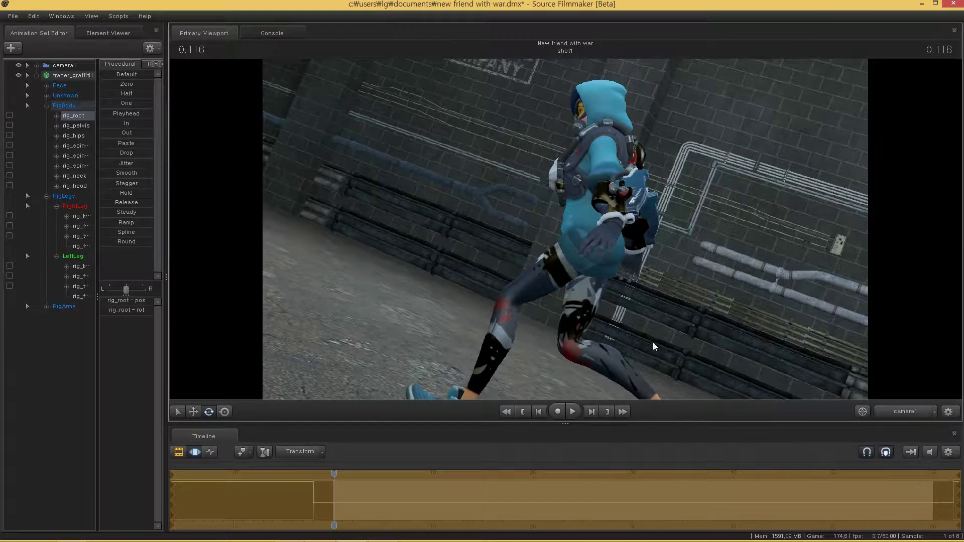
pyautogui.moveTo(654, 347); pyautogui.dragTo(566, 230, button='right')
pyautogui.keyDown('ctrl'); pyautogui.click(697, 218); pyautogui.keyUp('ctrl')
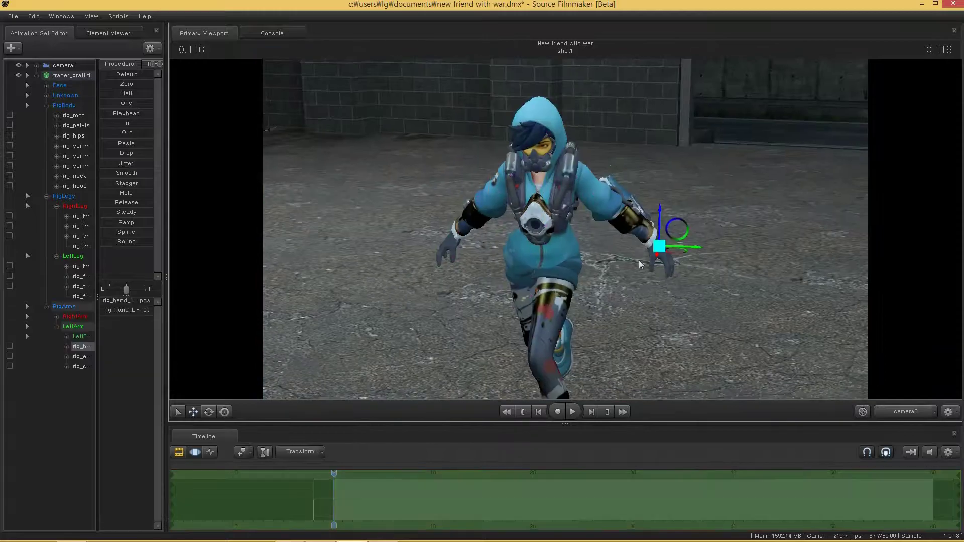
pyautogui.moveTo(640, 264); pyautogui.dragTo(586, 261, button='right')
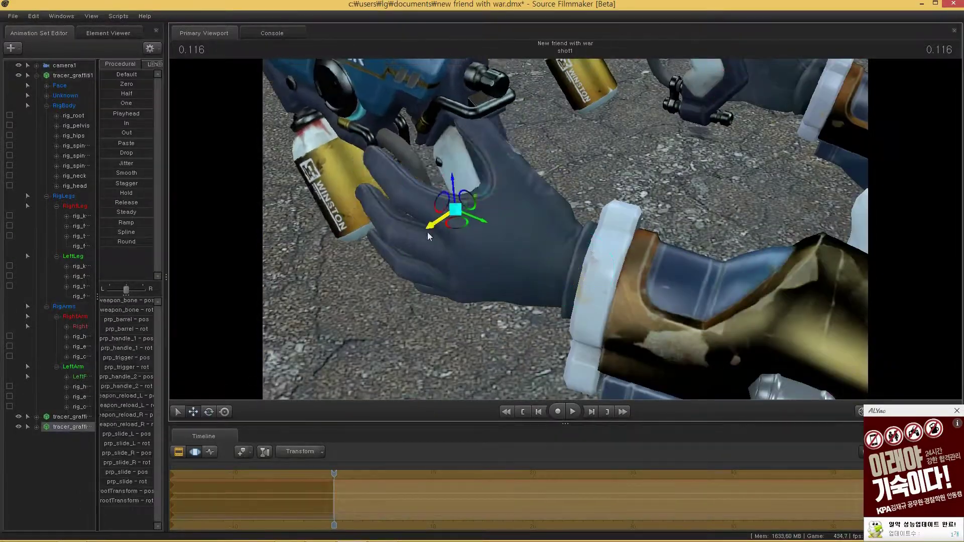
# Add a masked soldier model to the scene and fit the bf4_aug rifle to its hands.
pyautogui.rightClick(74, 83)
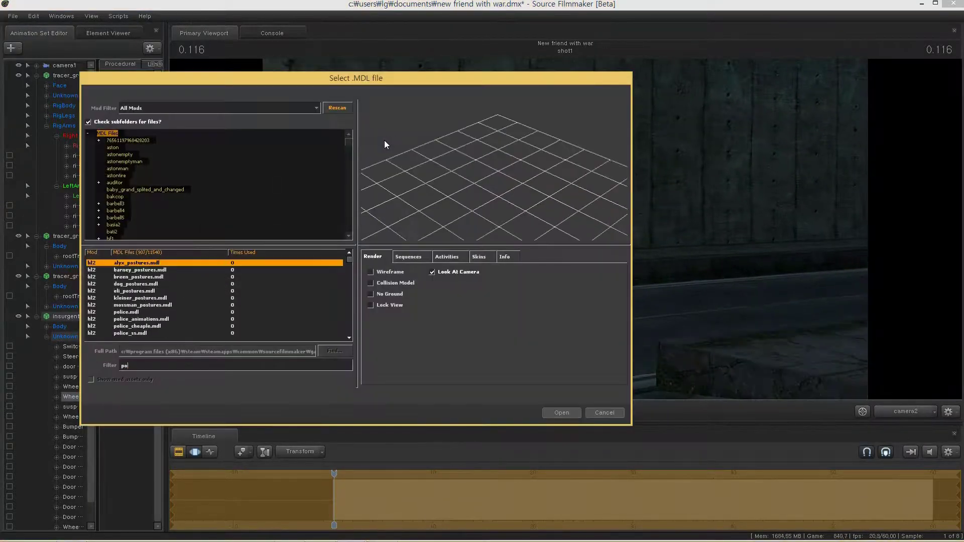
pyautogui.click(158, 292)
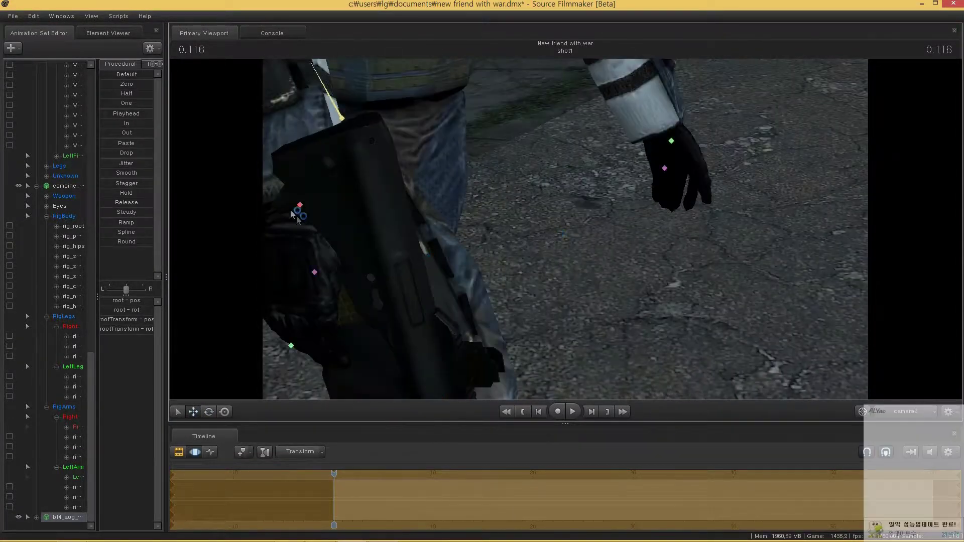
pyautogui.click(79, 406)
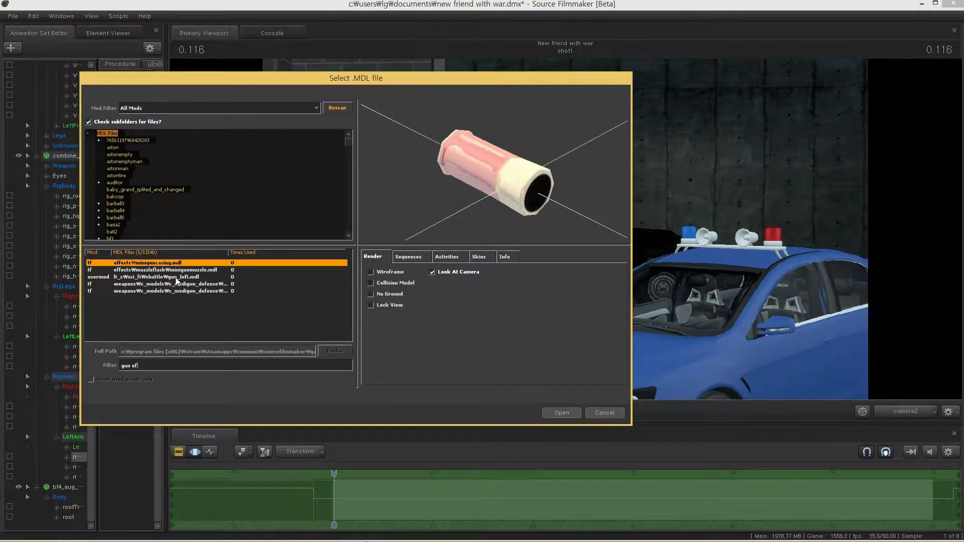
# Preview the shuttle gun_left.mdl model, and search the model library for "ryu".
pyautogui.click(176, 278)
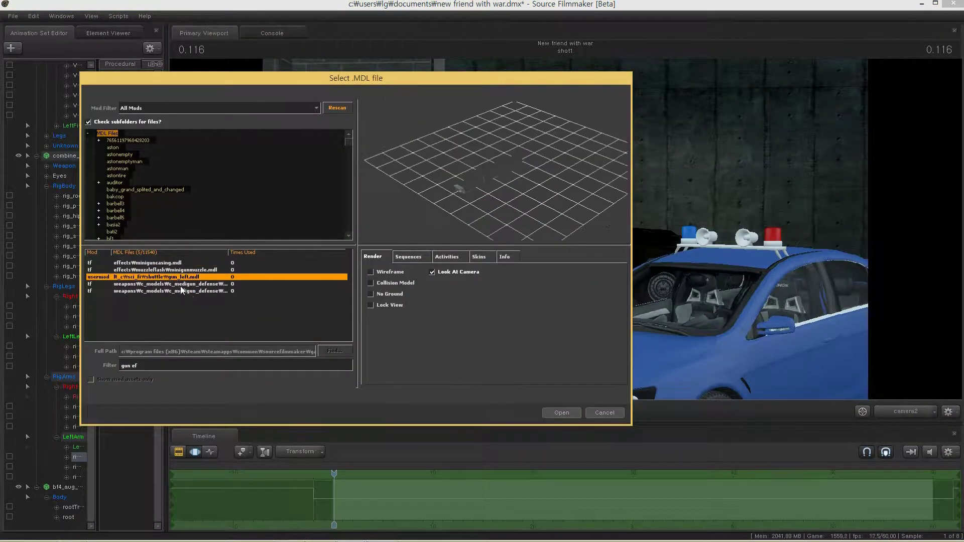
pyautogui.doubleClick(167, 366)
pyautogui.write('ryu')
pyautogui.click(195, 311)
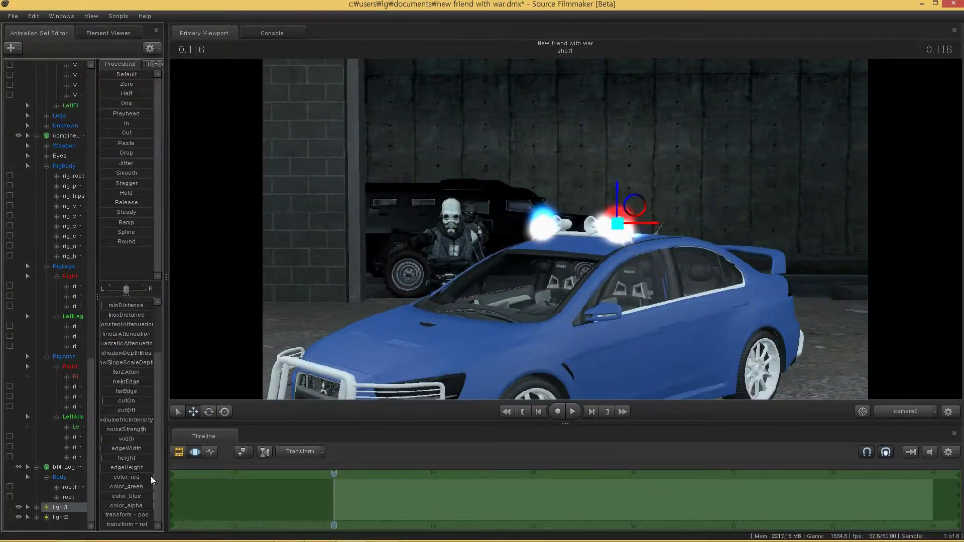
# Adjust light1's colour to give a red glow at the siren on the blue car's roof.
pyautogui.moveTo(126, 505); pyautogui.dragTo(127, 502)
pyautogui.moveTo(127, 502); pyautogui.dragTo(126, 486)
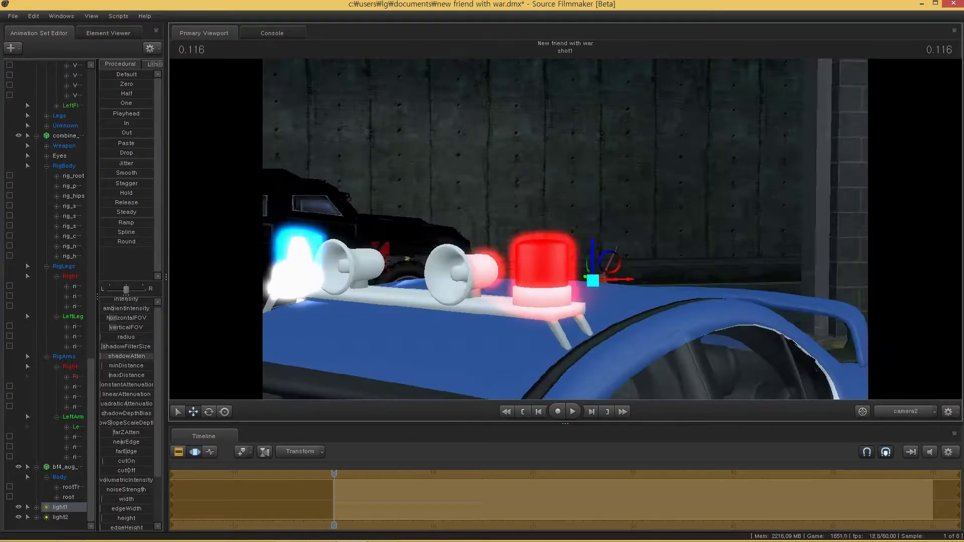
pyautogui.click(60, 517)
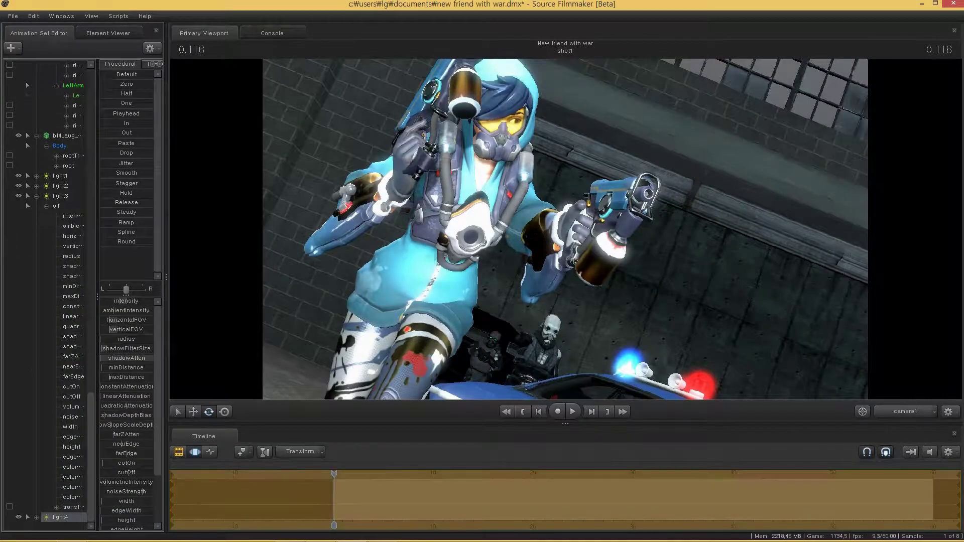
# Tint the added light cyan on the character's chest and preview the shot in the clip editor.
pyautogui.scroll(-2, 142, 498)
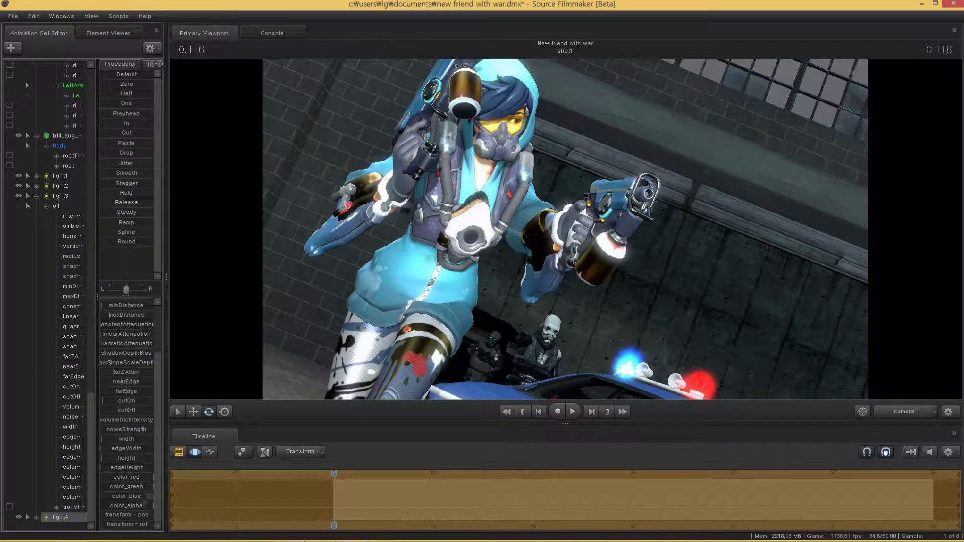
pyautogui.scroll(2, 149, 450)
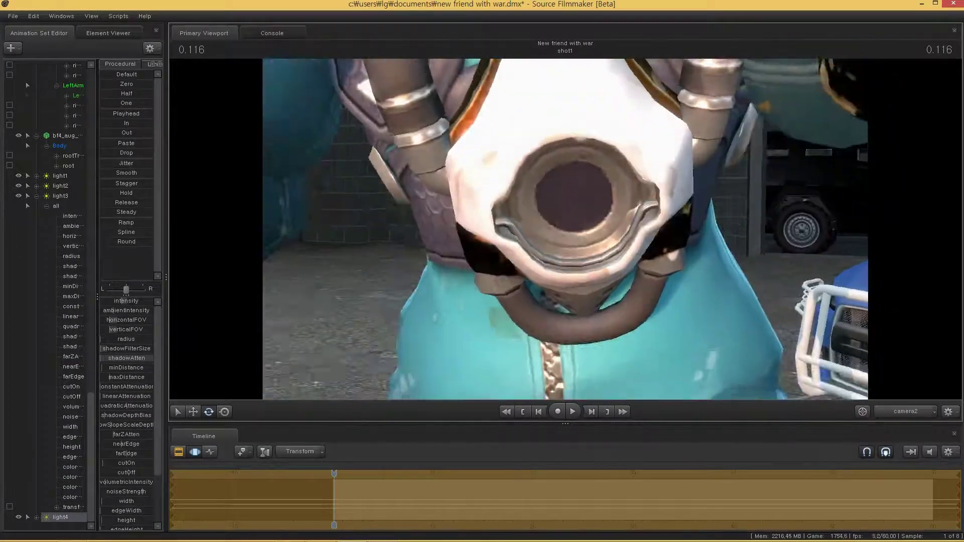
pyautogui.scroll(-2, 131, 427)
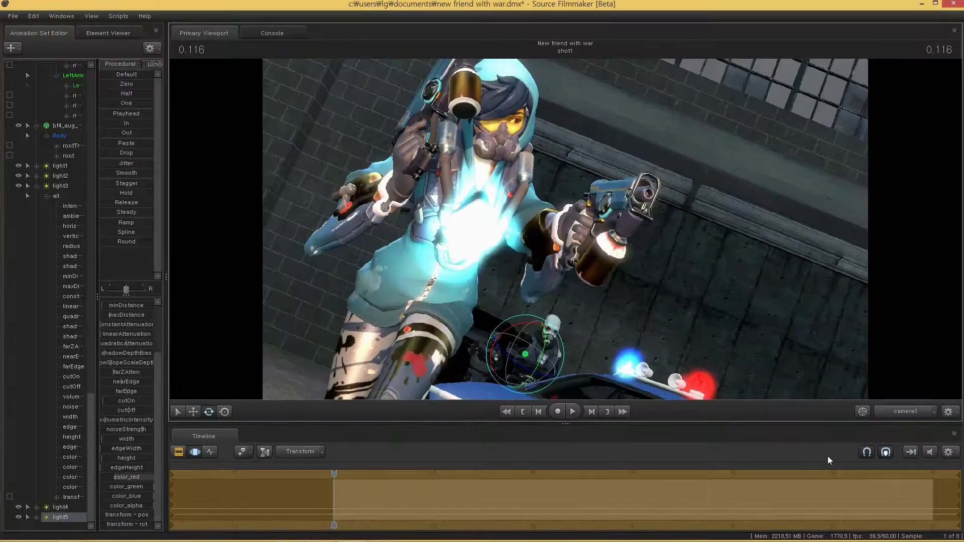
pyautogui.click(179, 451)
pyautogui.click(193, 451)
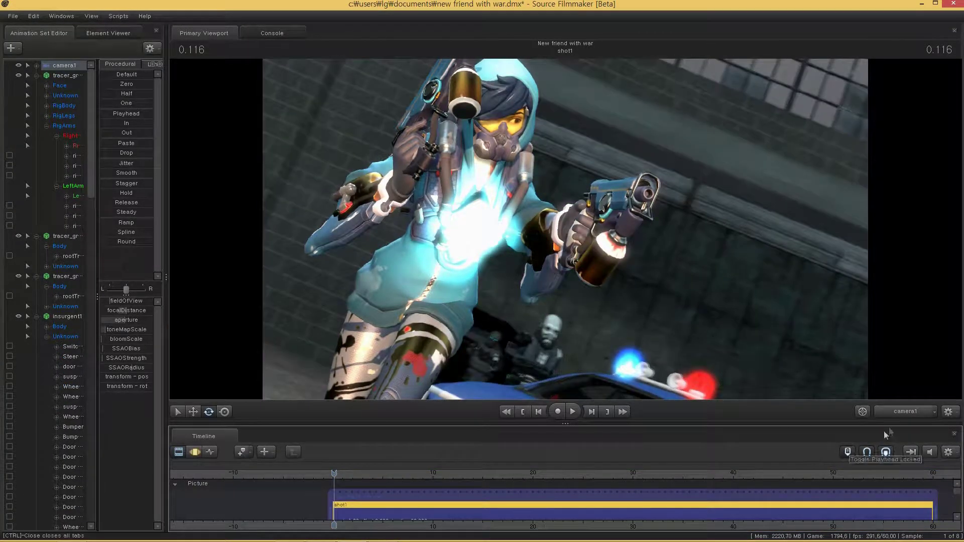
# Create another light from the camera2 view and give it an intense orange glow around the character.
pyautogui.click(906, 411)
pyautogui.click(898, 441)
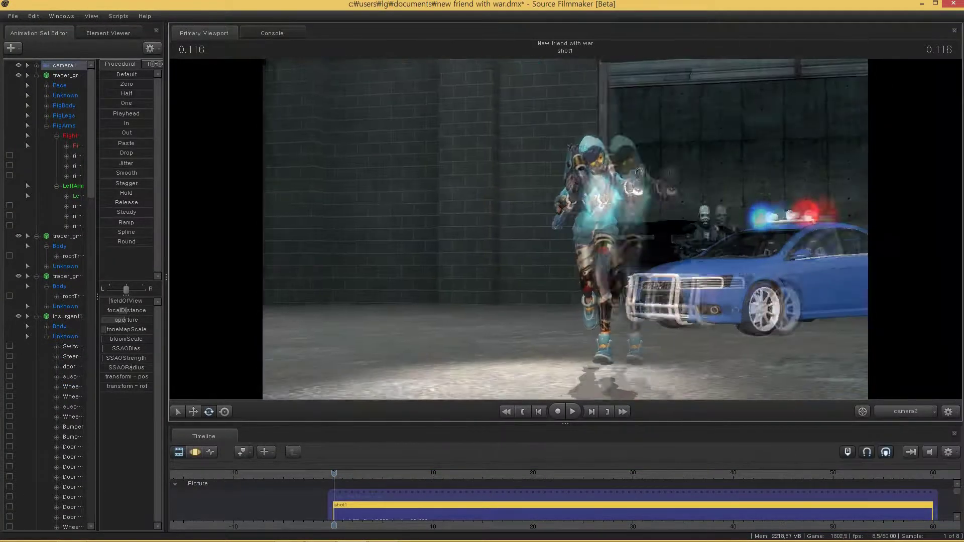
pyautogui.click(11, 47)
pyautogui.click(96, 80)
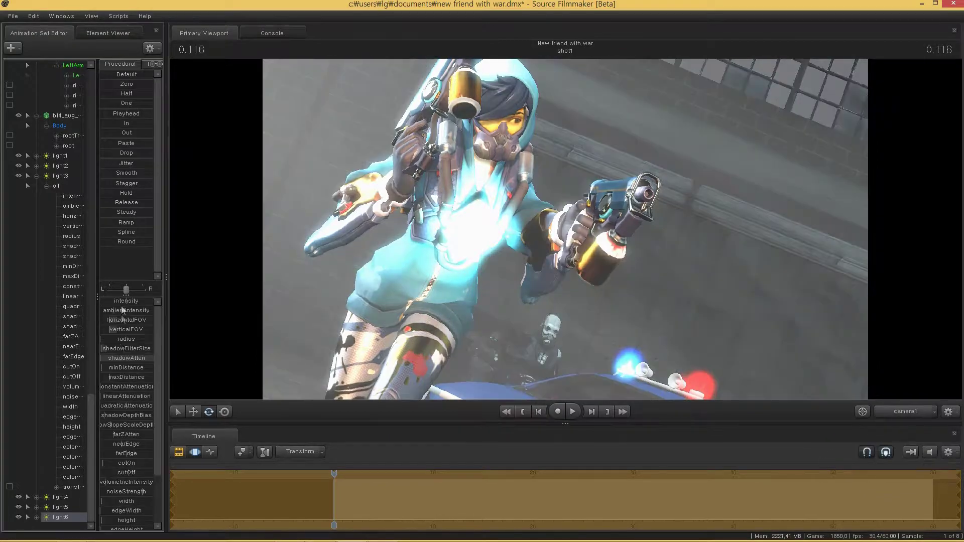
pyautogui.scroll(-3, 152, 499)
pyautogui.scroll(3, 111, 314)
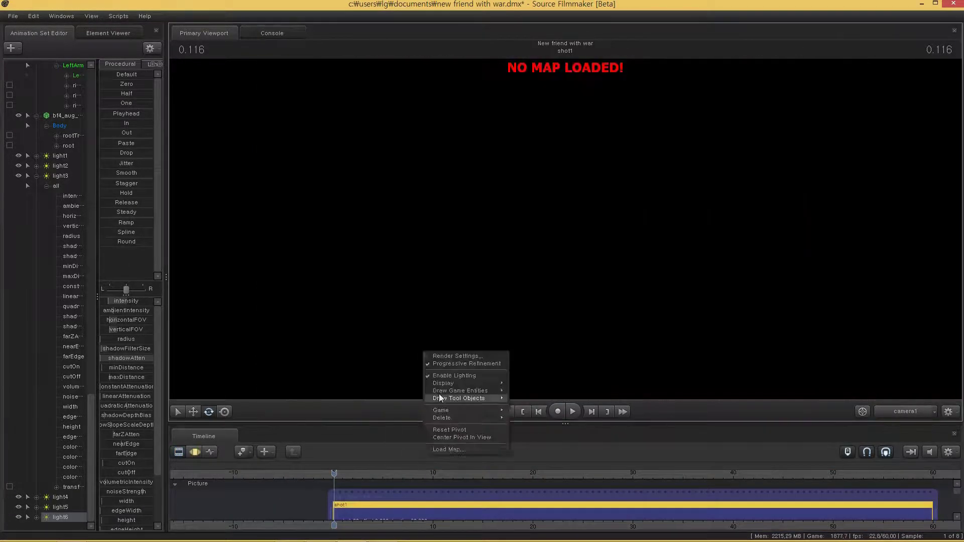
# Load a map for the session from the list of BSP files.
pyautogui.click(464, 396)
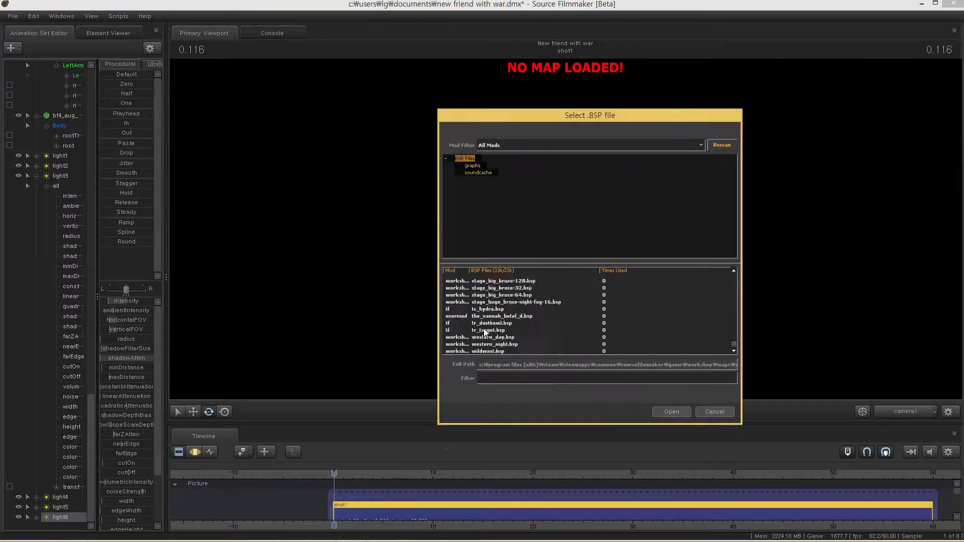
pyautogui.click(671, 409)
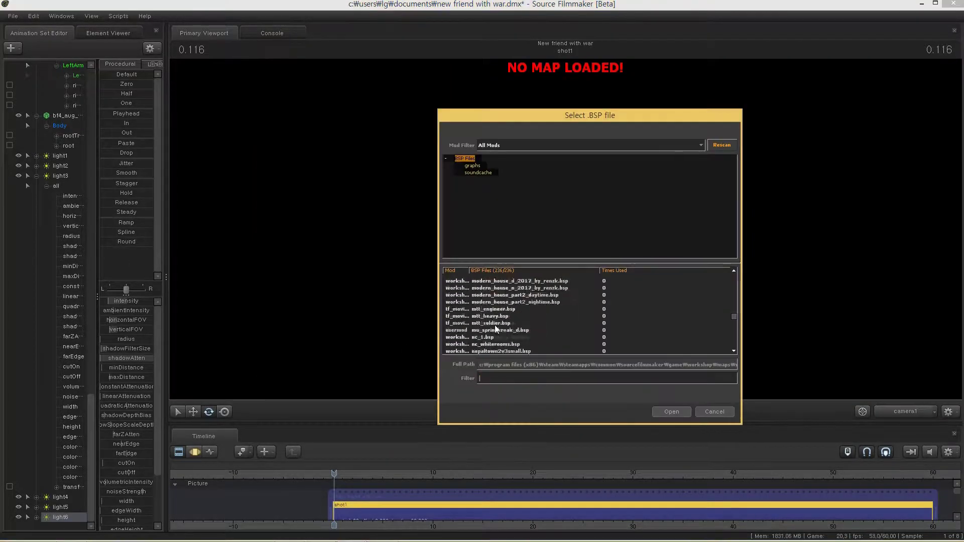
pyautogui.click(673, 409)
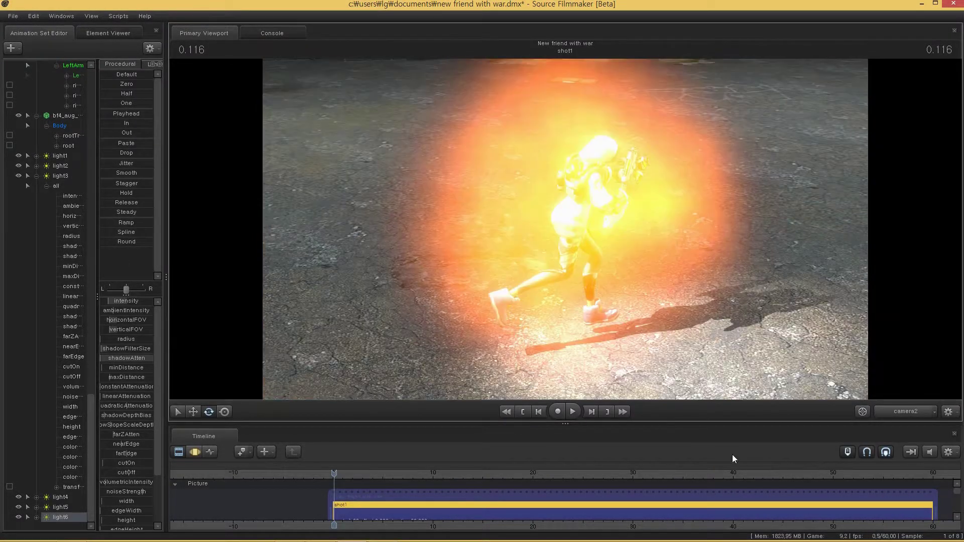
# Return to the motion editor and reduce light6's intensity to a softer orange glow on the character.
pyautogui.press('F3')
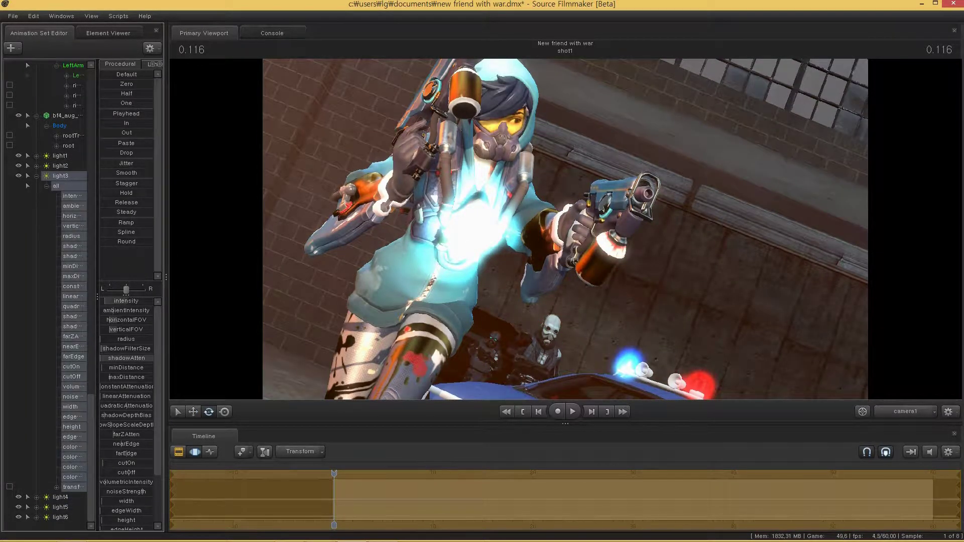
pyautogui.click(60, 517)
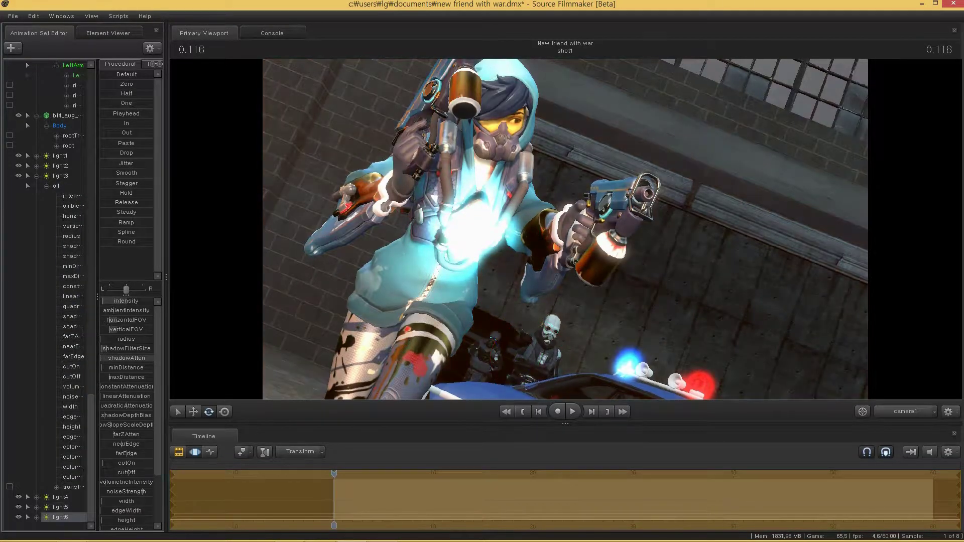
pyautogui.scroll(-2, 127, 412)
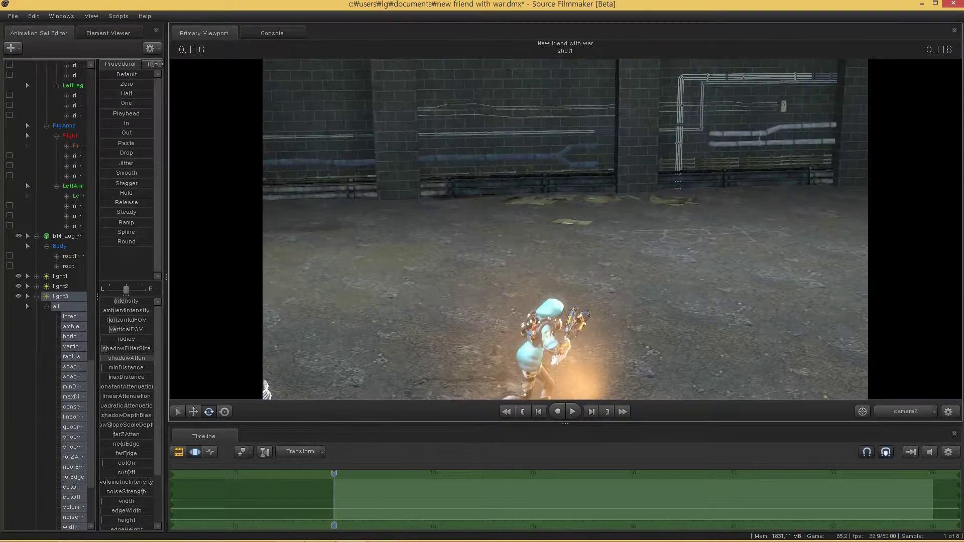
# Preview the lit shot through camera1 in the clip editor and switch the viewport back to camera2.
pyautogui.click(823, 454)
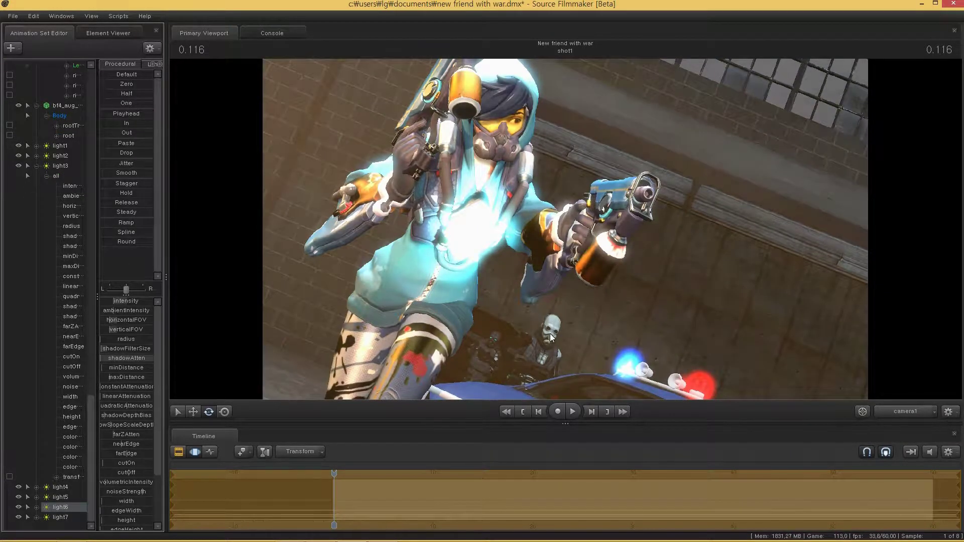
pyautogui.click(534, 342)
pyautogui.click(178, 452)
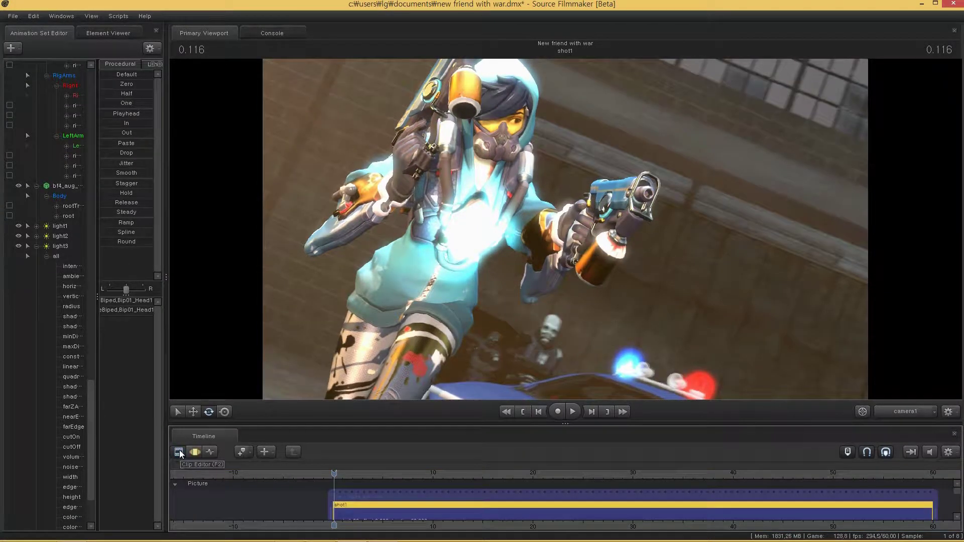
pyautogui.click(935, 411)
pyautogui.click(904, 433)
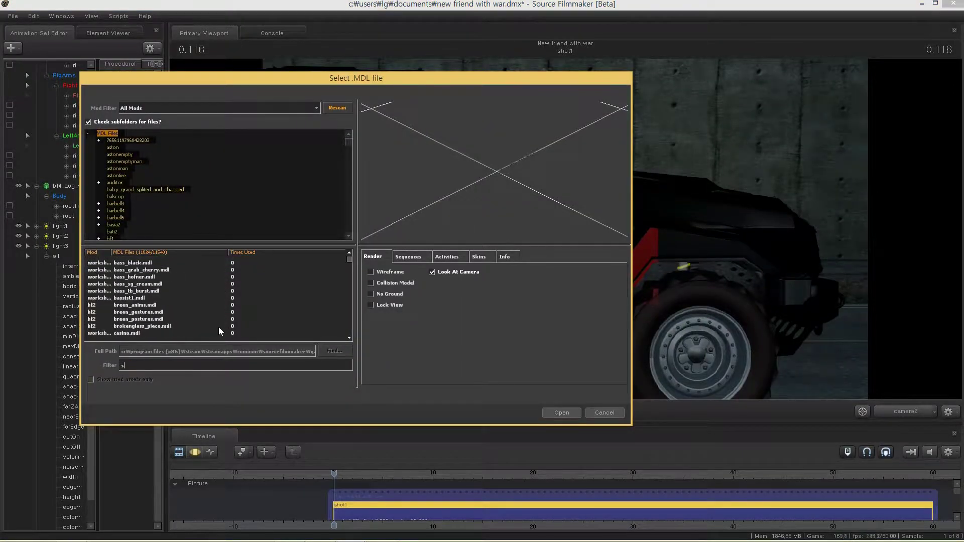
# Browse the models matching "soldier" and add more combine soldiers behind the car.
pyautogui.scroll(-5, 218, 327)
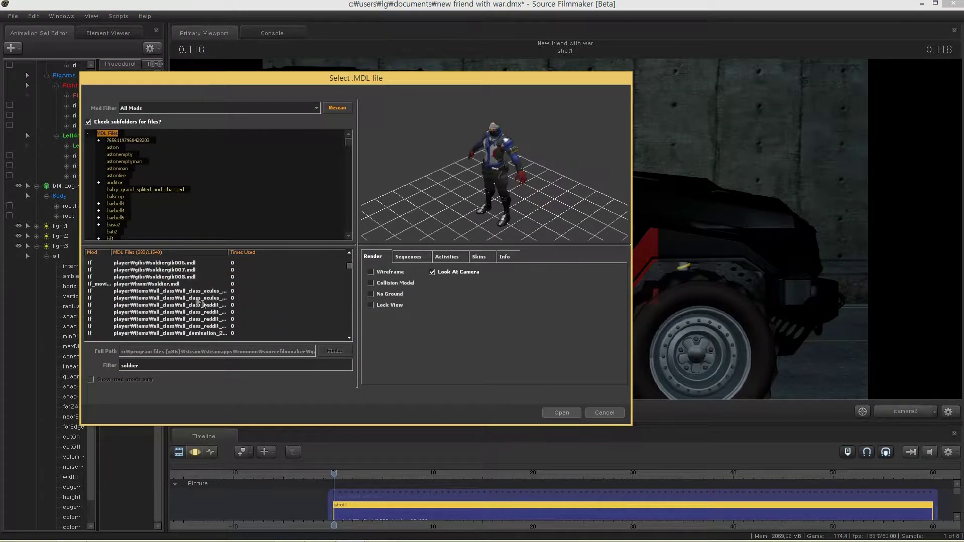
pyautogui.scroll(3, 183, 317)
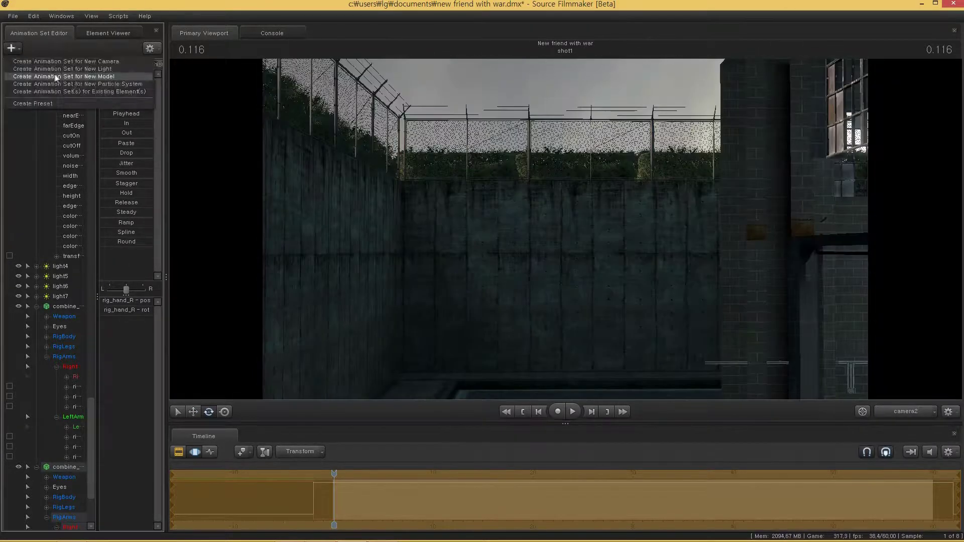
# Filter the model library by "hel" and browse the matching models for a helicopter.
pyautogui.write('hel')
pyautogui.press('Down')
pyautogui.press('Down')
pyautogui.press('Down')
pyautogui.press('Down')
pyautogui.press('Down')
pyautogui.press('Down')
pyautogui.press('Down')
pyautogui.press('Down')
pyautogui.press('Down')
pyautogui.press('Down')
pyautogui.press('Down')
pyautogui.press('Down')
pyautogui.press('Down')
pyautogui.press('Down')
pyautogui.press('Down')
pyautogui.press('Down')
pyautogui.press('Down')
pyautogui.press('Down')
pyautogui.press('Down')
pyautogui.press('Down')
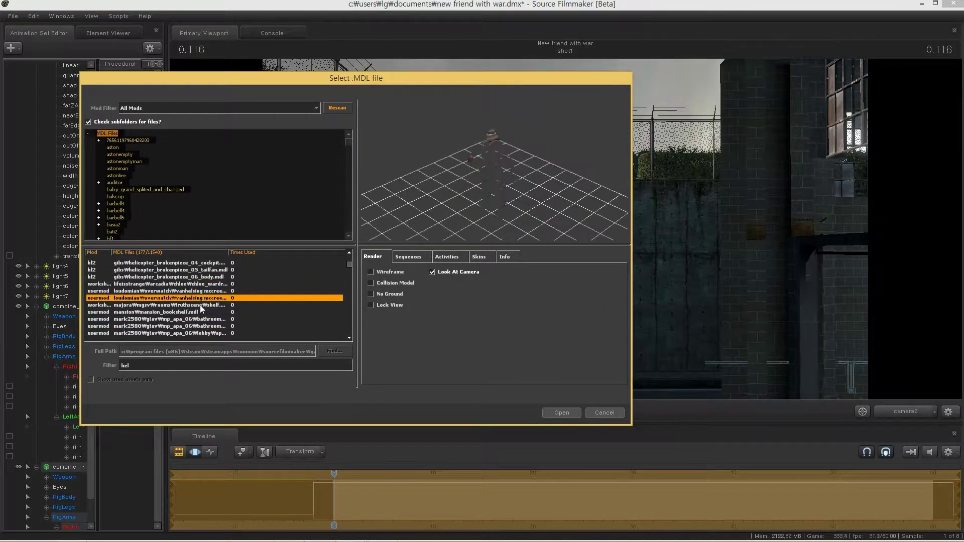
pyautogui.press('Down')
pyautogui.scroll(-15, 200, 310)
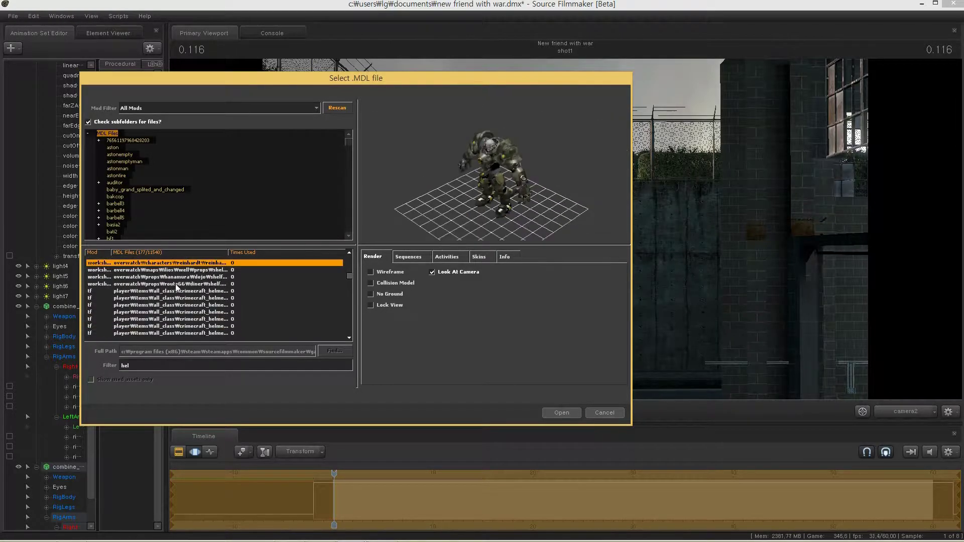
# Narrow the model filter to "heli" and add the combine helicopter model to the scene.
pyautogui.write('i')
pyautogui.press('Down')
pyautogui.press('Down')
pyautogui.press('Down')
pyautogui.press('Down')
pyautogui.press('Down')
pyautogui.press('Down')
pyautogui.press('Down')
pyautogui.press('Down')
pyautogui.press('Up')
pyautogui.press('Up')
pyautogui.press('Up')
pyautogui.press('Up')
pyautogui.press('Up')
pyautogui.press('Up')
pyautogui.press('Up')
pyautogui.press('Up')
pyautogui.press('Return')
# Move the playhead to 0.850 and preview the shot in the clip editor.
pyautogui.moveTo(333, 475)
pyautogui.mouseDown()
pyautogui.moveTo(361, 477)
pyautogui.moveTo(341, 477)
pyautogui.mouseUp()
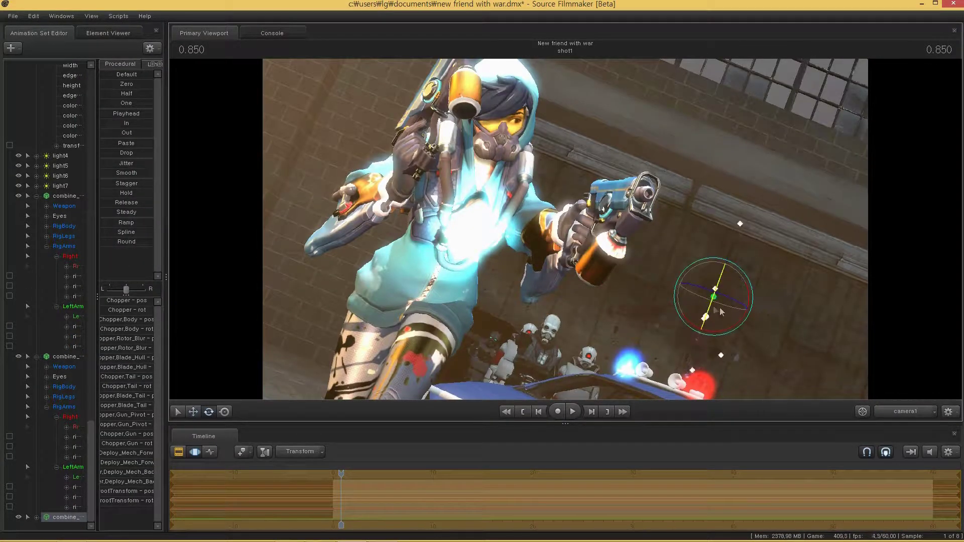
pyautogui.click(178, 451)
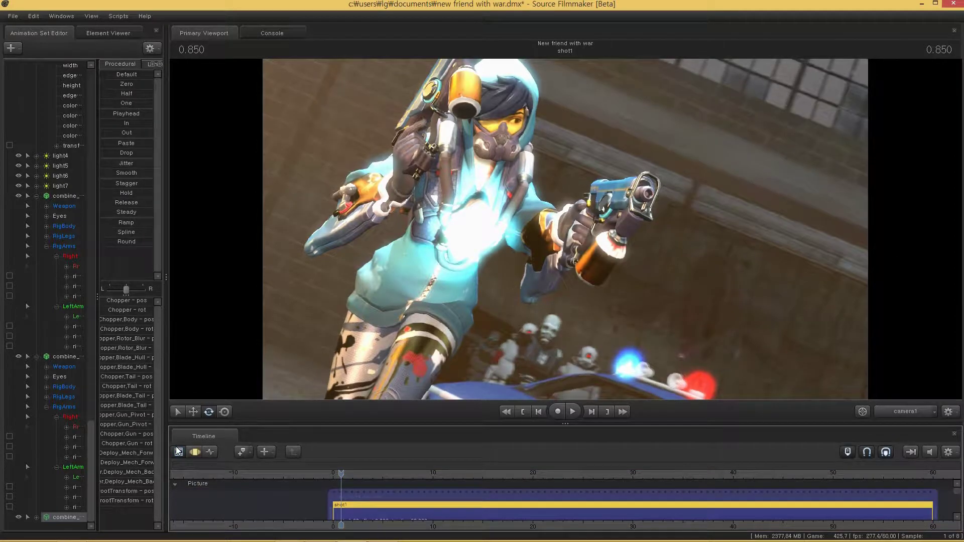
# Add an oil drum model from the library results filtered by "oil".
pyautogui.click(11, 48)
pyautogui.click(161, 118)
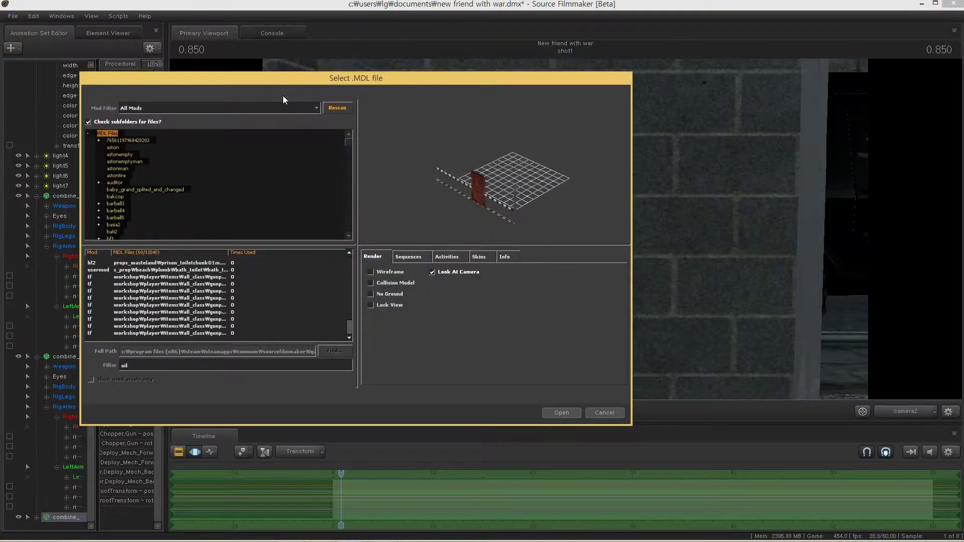
pyautogui.click(171, 273)
pyautogui.doubleClick(171, 273)
# Add another oil drum and rotate it beside the other drums near the brick wall.
pyautogui.click(11, 48)
pyautogui.click(40, 60)
pyautogui.click(561, 413)
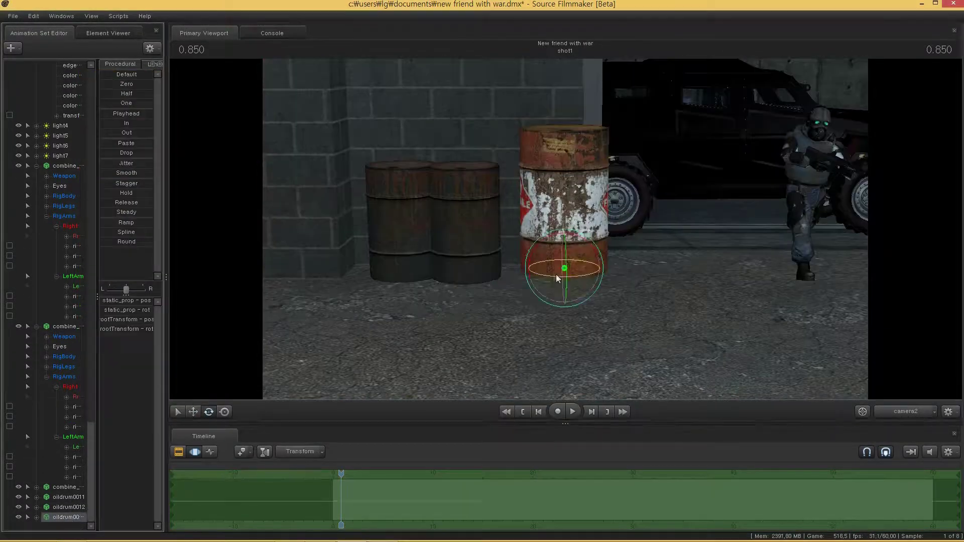
pyautogui.moveTo(556, 277); pyautogui.dragTo(566, 235)
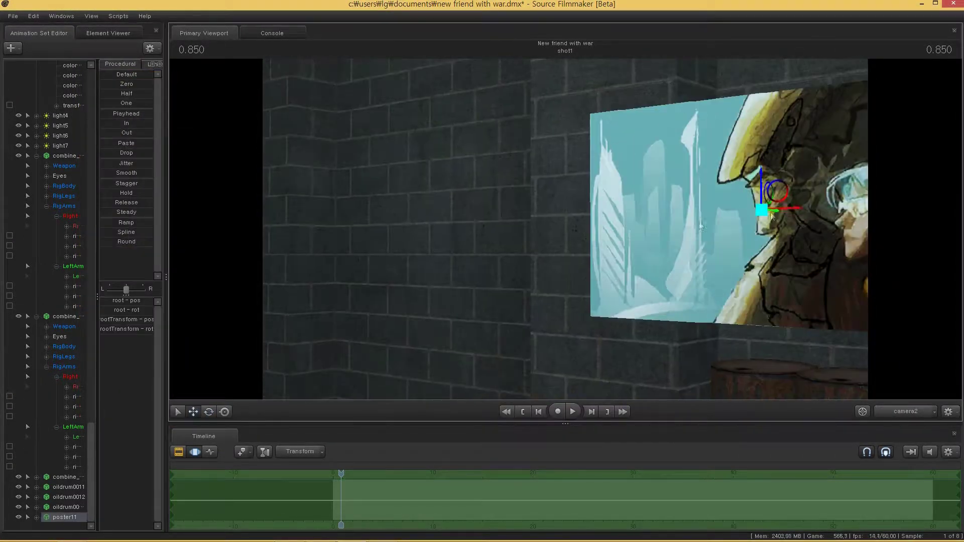
# Save the session from the camera1 view and export the shot as a 3840 × 2160 PNG poster named "chase her".
pyautogui.click(862, 411)
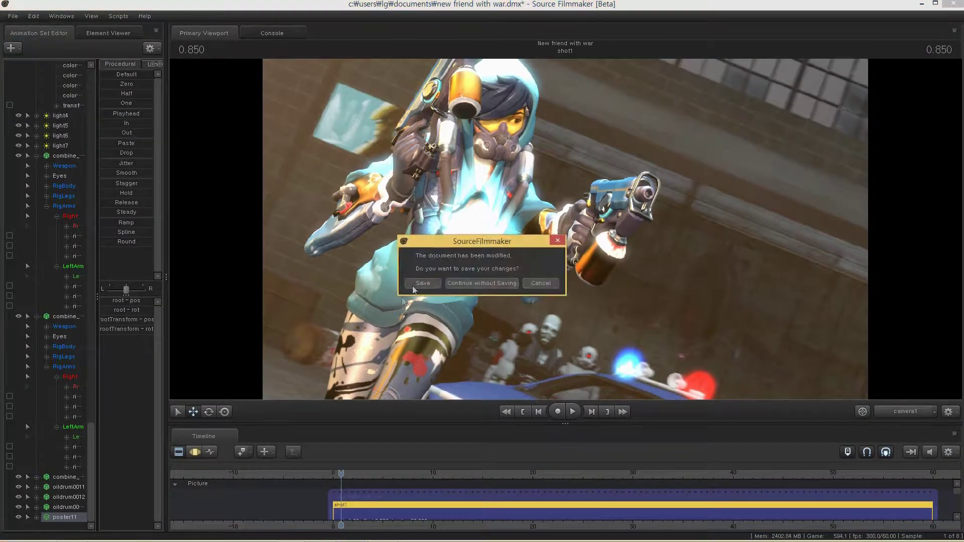
pyautogui.press('Return')
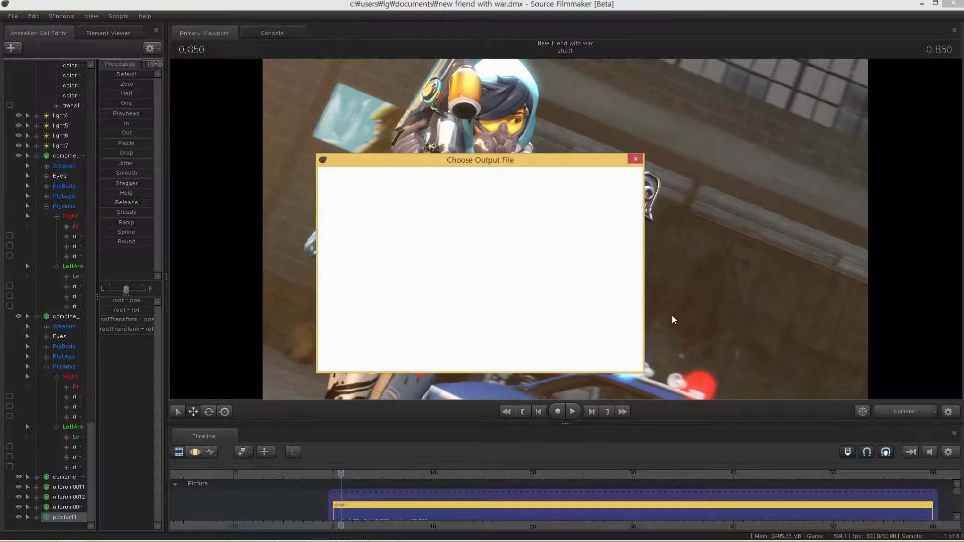
pyautogui.write('chase her')
pyautogui.press('Return')
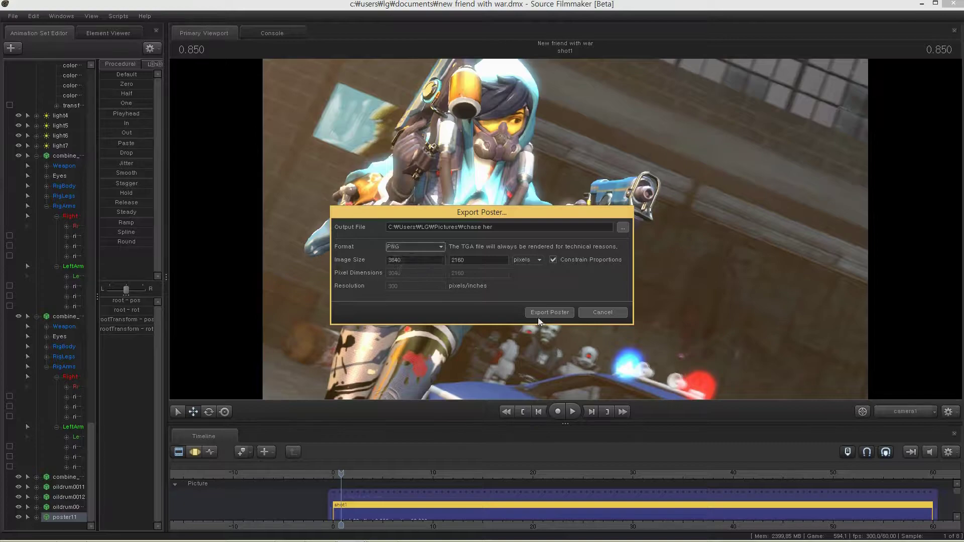
pyautogui.click(538, 315)
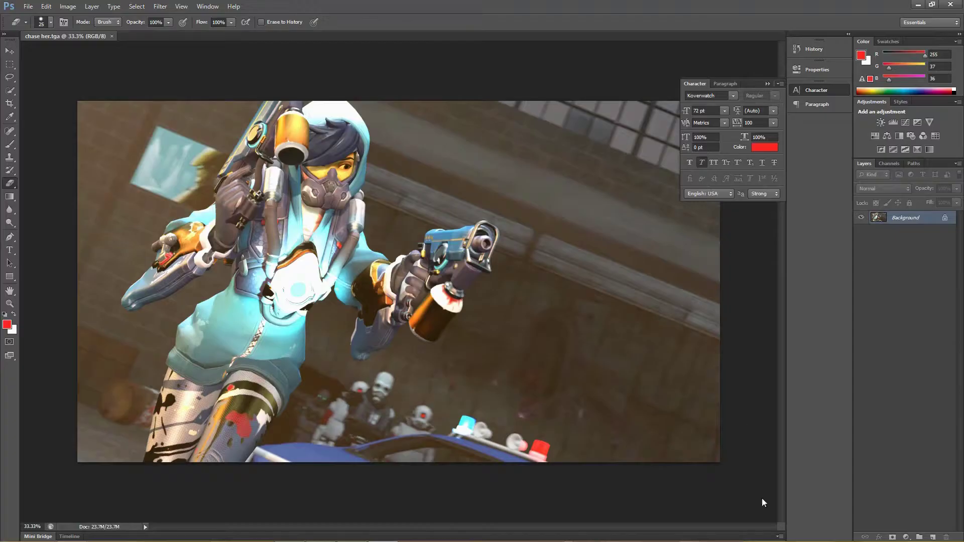
# In Photoshop, duplicate the background layer of chase her.tga and set the copy's blend mode to Soft Light.
pyautogui.hotkey('ctrl', 'j')
pyautogui.click(882, 188)
pyautogui.click(879, 334)
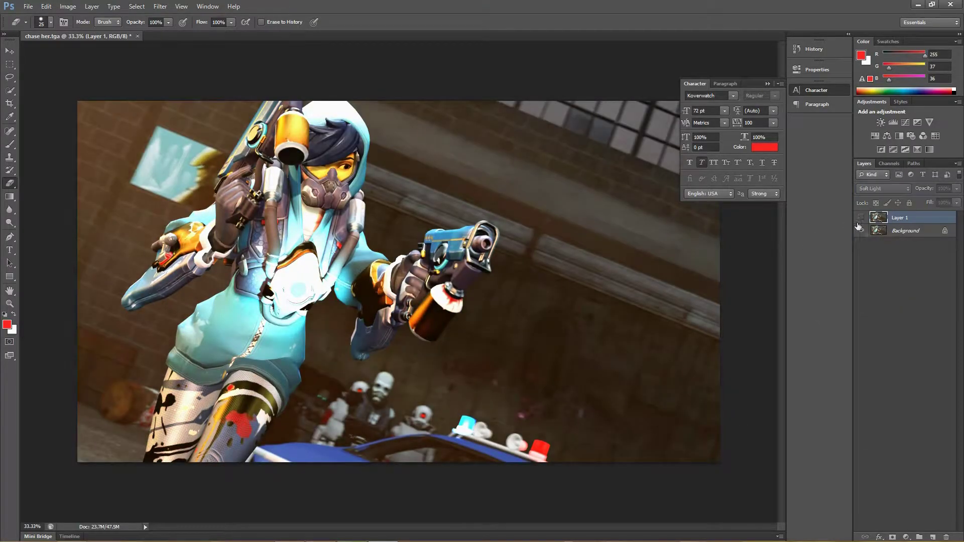
# Refine a Quick Mask highlight selection around the character's visor on the background and copy it to a Screen layer.
pyautogui.keyDown('alt'); pyautogui.scroll(10, 357, 165); pyautogui.keyUp('alt')
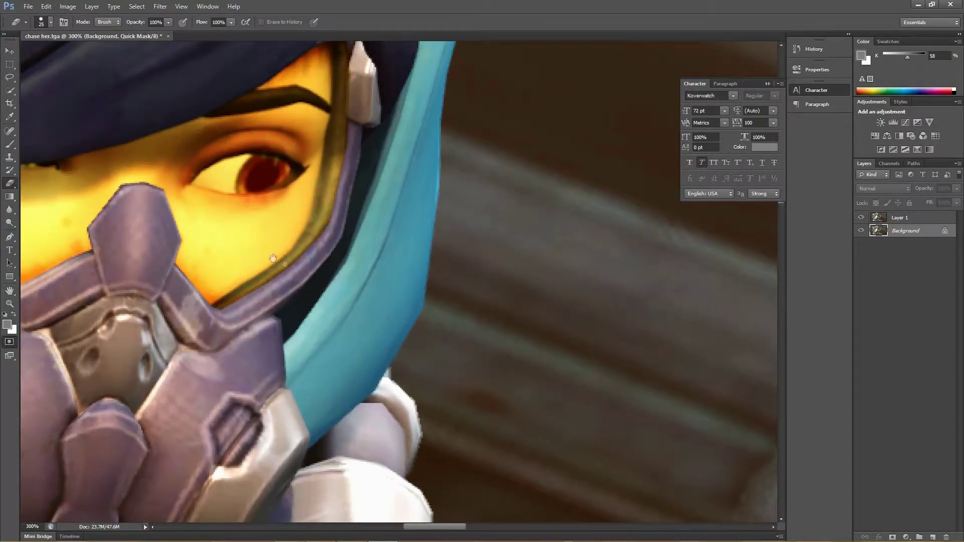
pyautogui.keyDown('alt'); pyautogui.scroll(-4, 273, 258); pyautogui.keyUp('alt')
pyautogui.click(9, 343)
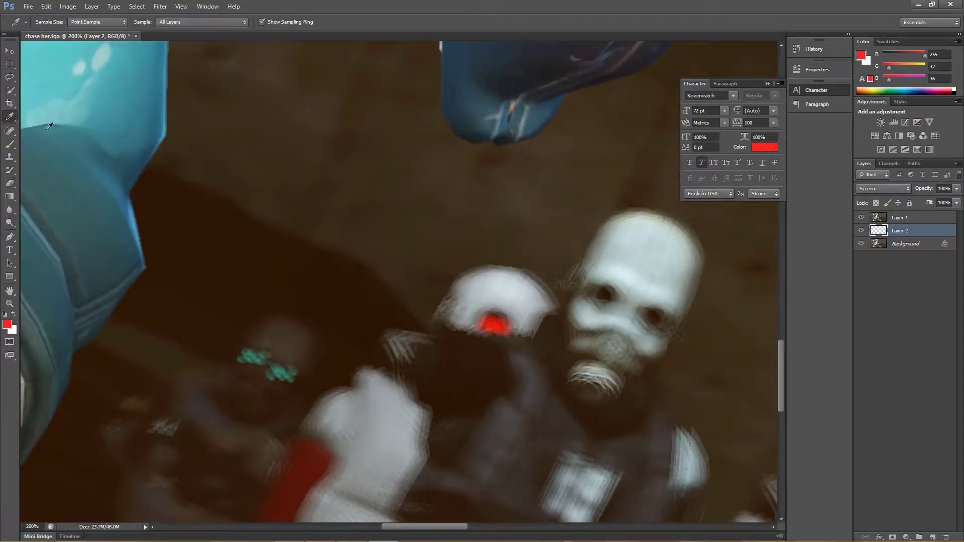
# Draw a rectangle in the teal sampled from the distant soldier's goggles and soften it with Gaussian Blur.
pyautogui.click(245, 352)
pyautogui.click(8, 325)
pyautogui.press('Return')
pyautogui.click(10, 276)
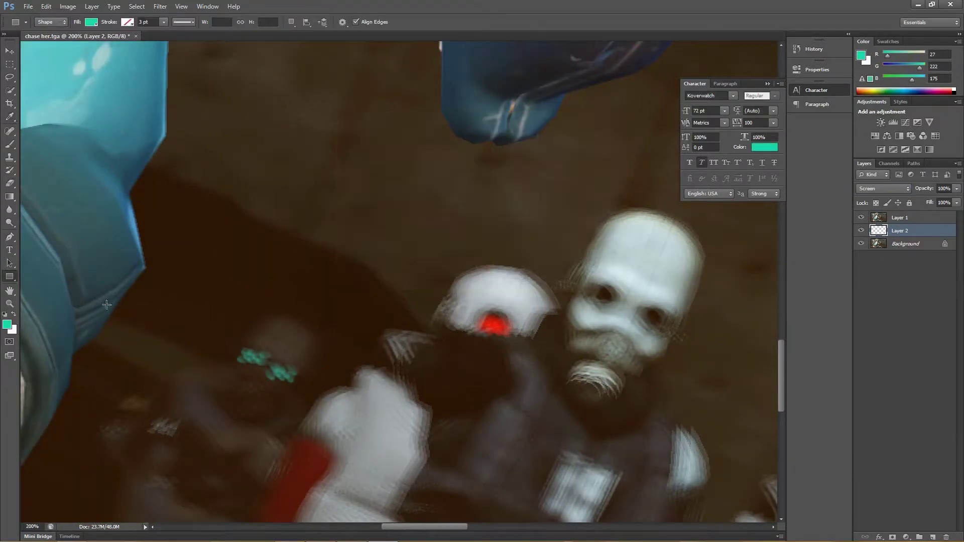
pyautogui.click(161, 6)
pyautogui.click(281, 191)
pyautogui.moveTo(753, 285); pyautogui.dragTo(788, 285)
pyautogui.press('Return')
# Fit the teal glow over the soldier's goggles, scaled to about 111% width and 51% height and rotated about 20.5°.
pyautogui.hotkey('ctrl', 't')
pyautogui.moveTo(322, 403); pyautogui.dragTo(288, 376)
pyautogui.hotkey('ctrl', '-')
pyautogui.hotkey('ctrl', '-')
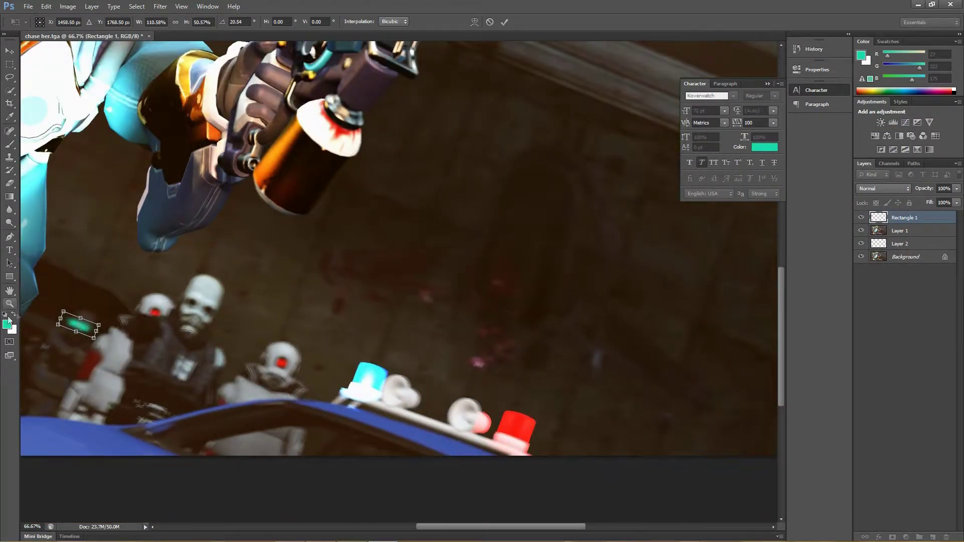
# Draw a pure blue rectangle about 190 × 159 px over the police car's blue beacon and soften it with Gaussian Blur.
pyautogui.click(9, 117)
pyautogui.click(367, 374)
pyautogui.click(7, 325)
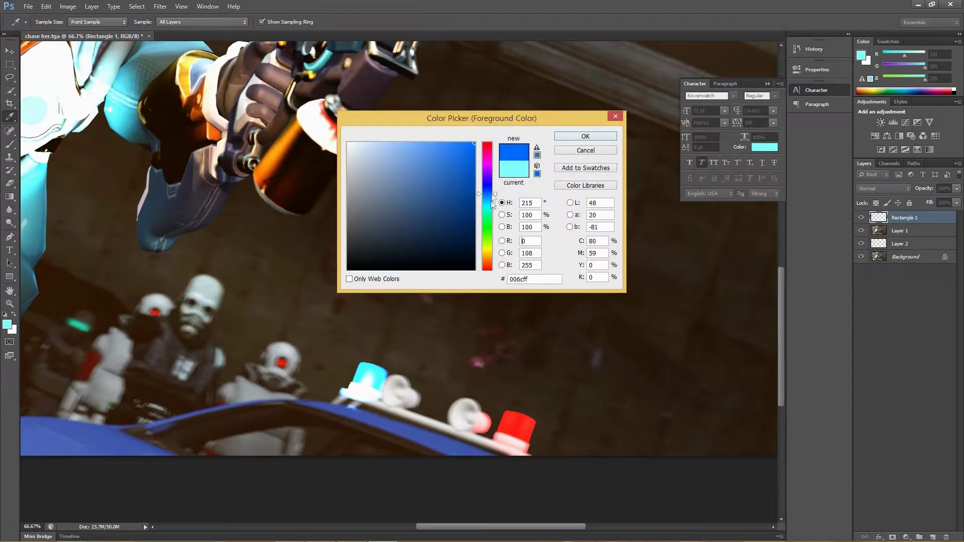
pyautogui.click(487, 184)
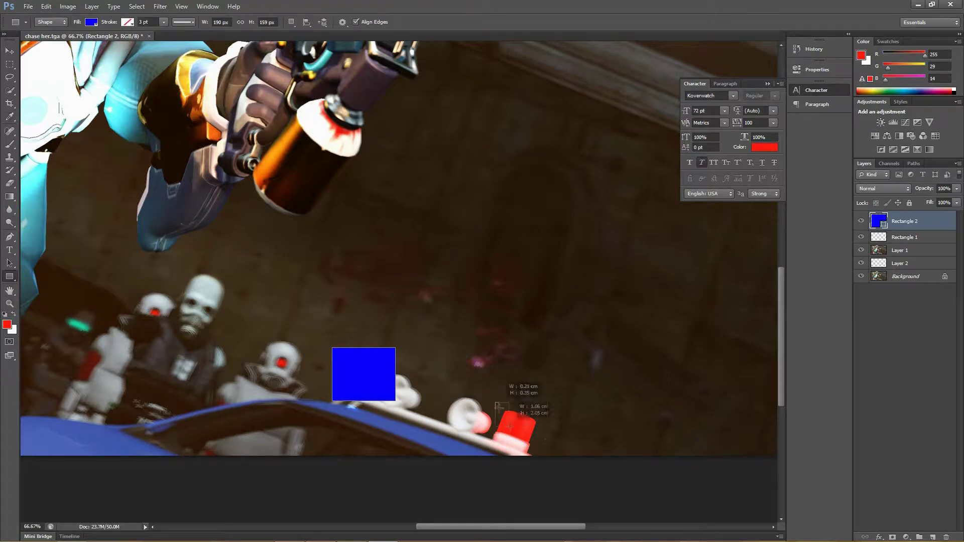
pyautogui.click(160, 6)
pyautogui.moveTo(245, 106)
pyautogui.click(296, 186)
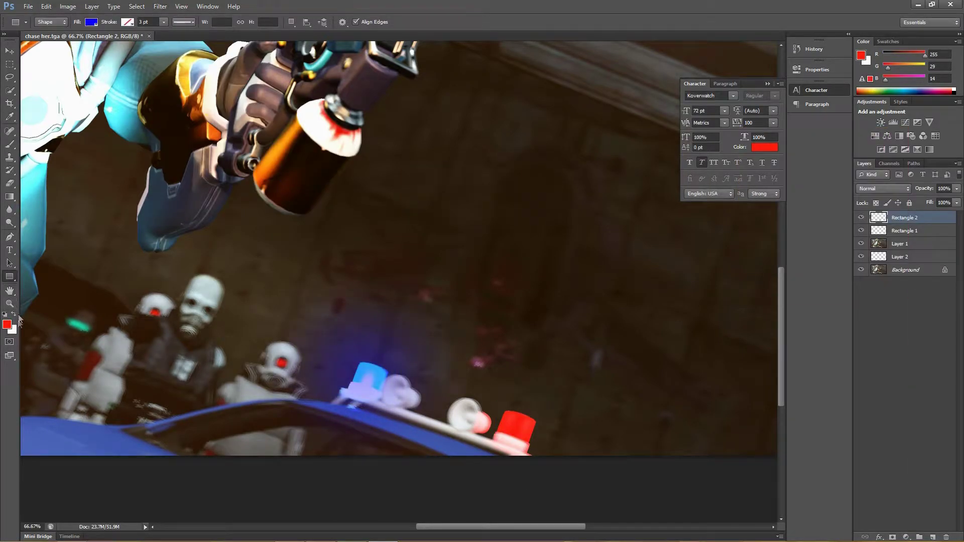
# Draw a red (255, 29, 14) rectangle over the police car's red beacon and soften it with Gaussian Blur.
pyautogui.click(7, 325)
pyautogui.press('Return')
pyautogui.moveTo(494, 409); pyautogui.dragTo(546, 455)
pyautogui.click(160, 6)
pyautogui.moveTo(166, 107)
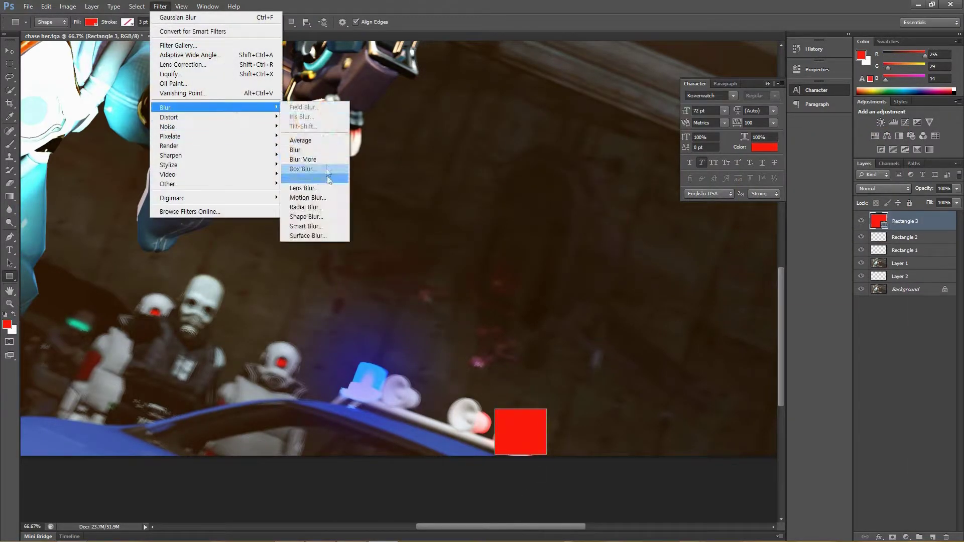
pyautogui.click(307, 179)
pyautogui.click(878, 148)
# Transform the red and blue glow layers to fit around the police car's beacons.
pyautogui.hotkey('ctrl', 't')
pyautogui.press('Return')
pyautogui.hotkey('alt', '[')
pyautogui.hotkey('ctrl', 't')
pyautogui.rightClick(406, 270)
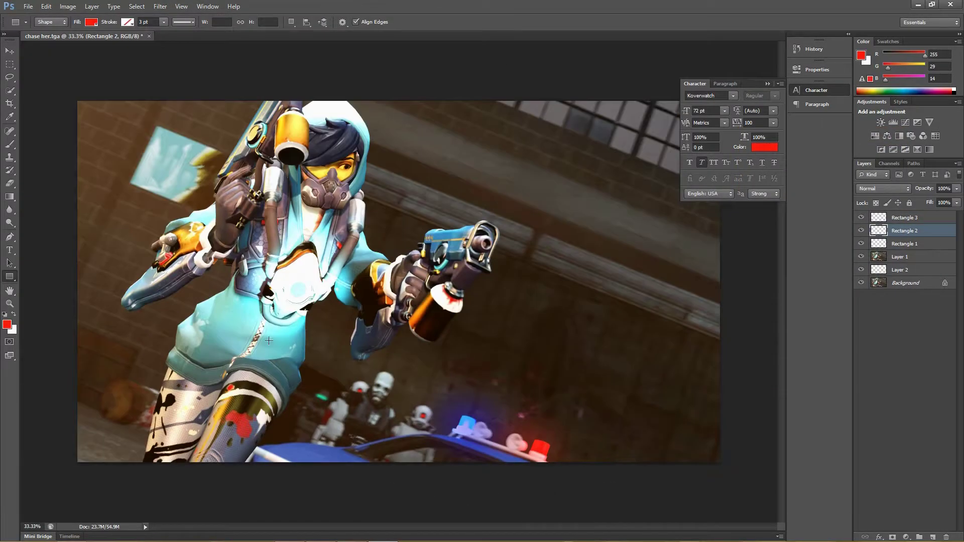
# Start a Quick Mask on the background with colour indicating selected areas and paint the shadows on the neck, jacket and fringe edge.
pyautogui.keyDown('alt'); pyautogui.scroll(5, 243, 280); pyautogui.keyUp('alt')
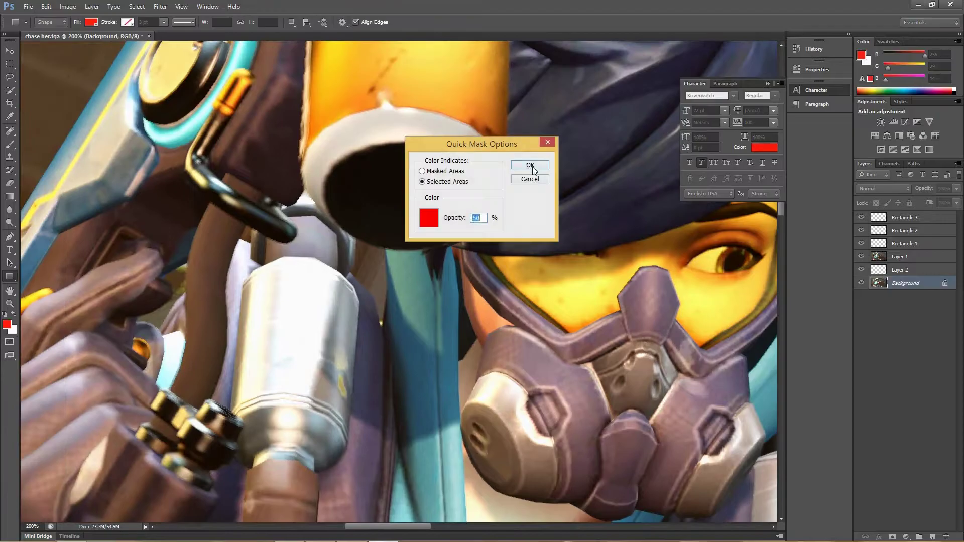
pyautogui.click(530, 165)
pyautogui.press('b')
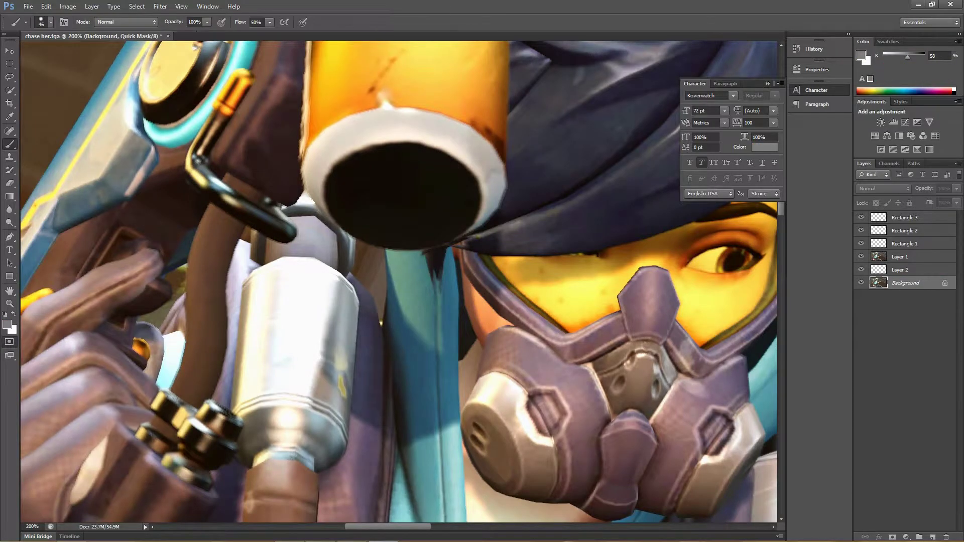
pyautogui.scroll(-5, 401, 281)
pyautogui.hotkey('ctrl', '-')
pyautogui.hotkey('ctrl', '-')
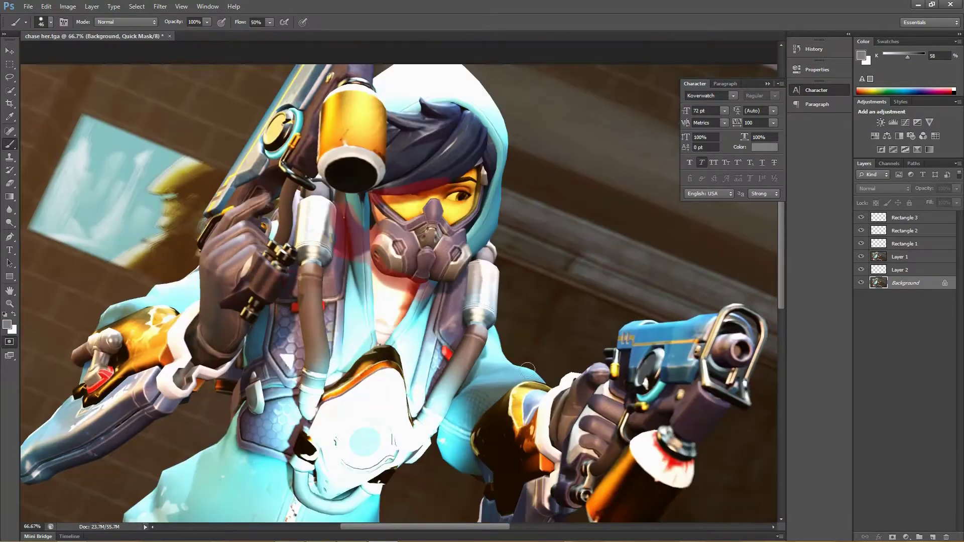
pyautogui.scroll(-3, 288, 296)
pyautogui.scroll(2, 352, 276)
pyautogui.keyDown('alt'); pyautogui.scroll(1, 471, 254); pyautogui.keyUp('alt')
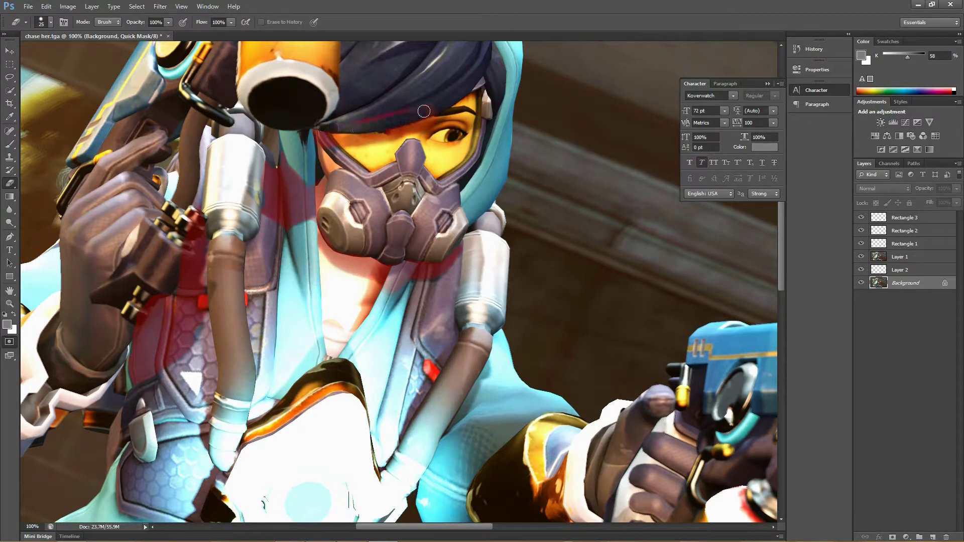
# Extend the mask along the visor edge and inside the hood, and copy the masked shadows to a Multiply layer.
pyautogui.hotkey('ctrl', '+')
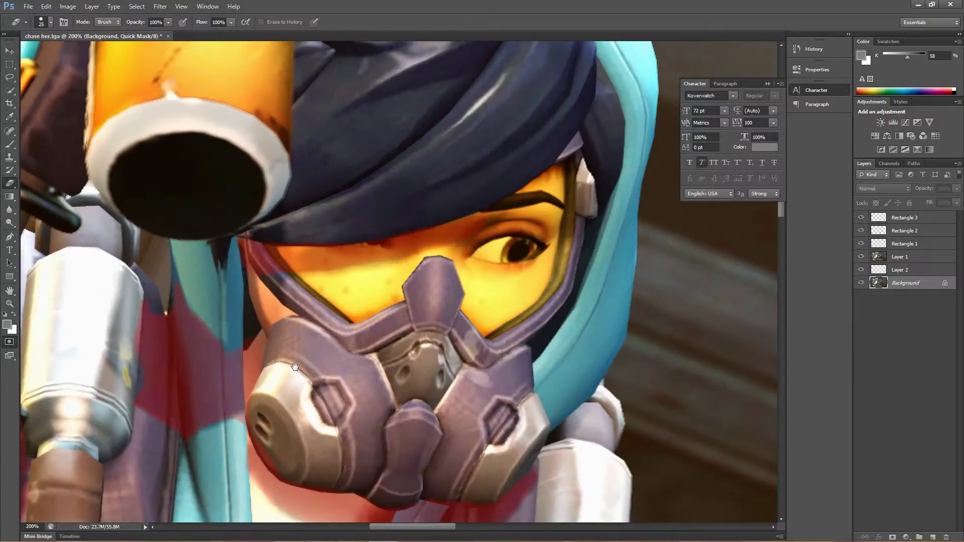
pyautogui.click(9, 146)
pyautogui.keyDown('alt'); pyautogui.scroll(-3, 538, 189); pyautogui.keyUp('alt')
pyautogui.keyDown('alt'); pyautogui.scroll(4, 492, 281); pyautogui.keyUp('alt')
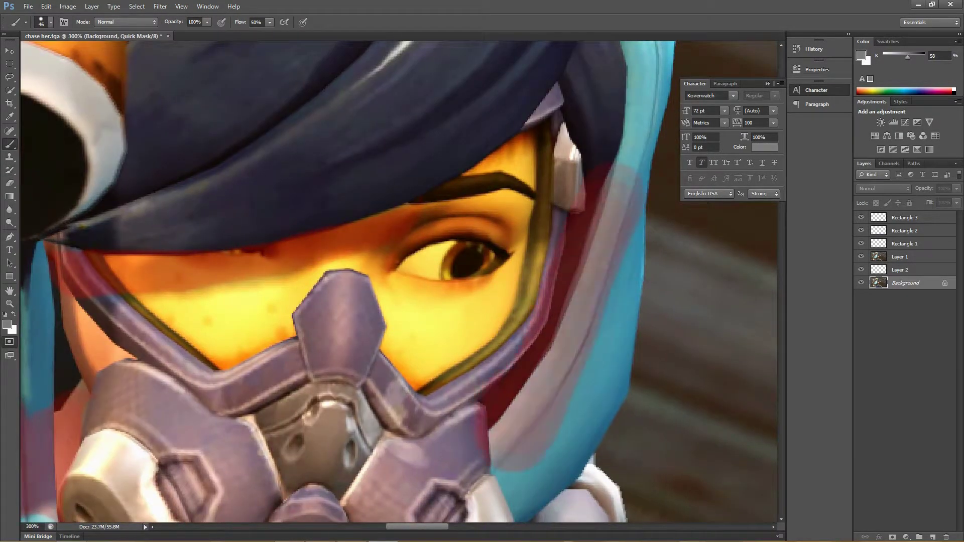
pyautogui.moveTo(628, 170); pyautogui.dragTo(522, 462)
pyautogui.keyDown('alt'); pyautogui.scroll(-3, 458, 400); pyautogui.keyUp('alt')
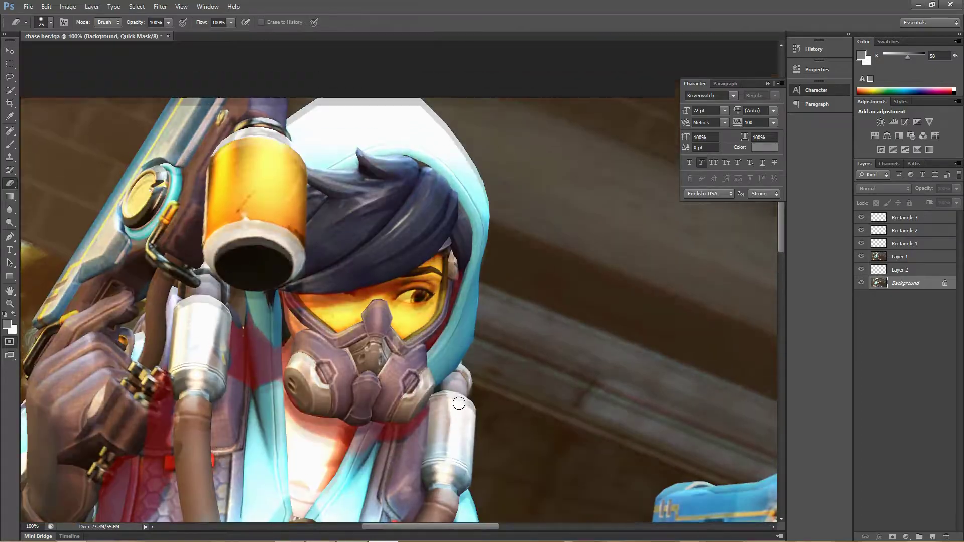
pyautogui.click(10, 146)
pyautogui.hotkey('ctrl', '+')
pyautogui.hotkey('ctrl', '+')
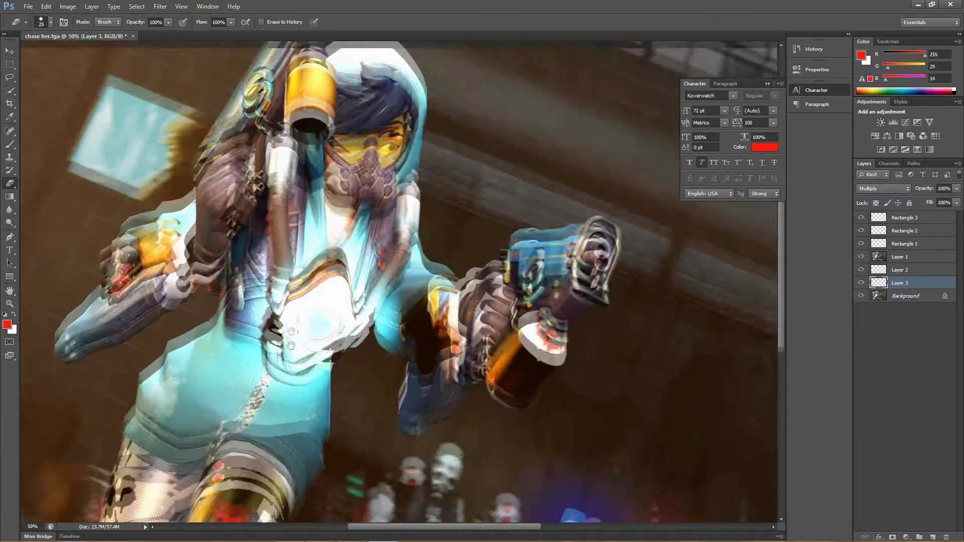
# Draw a deep blue (24, 19, 220) square over the character's chest device and blur it into a soft glow.
pyautogui.moveTo(291, 344); pyautogui.dragTo(344, 189)
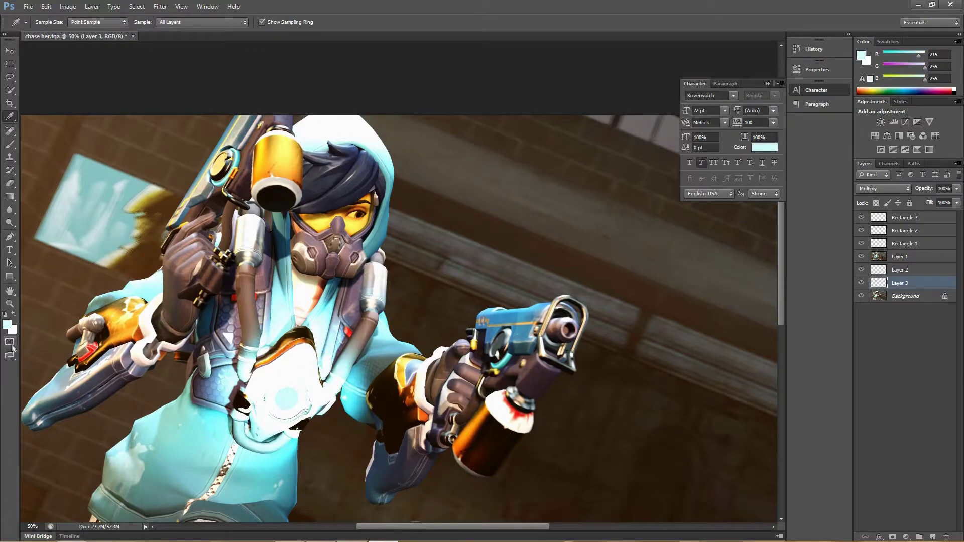
pyautogui.click(9, 277)
pyautogui.click(7, 324)
pyautogui.click(486, 201)
pyautogui.click(581, 135)
pyautogui.moveTo(266, 373); pyautogui.dragTo(313, 420)
pyautogui.click(160, 6)
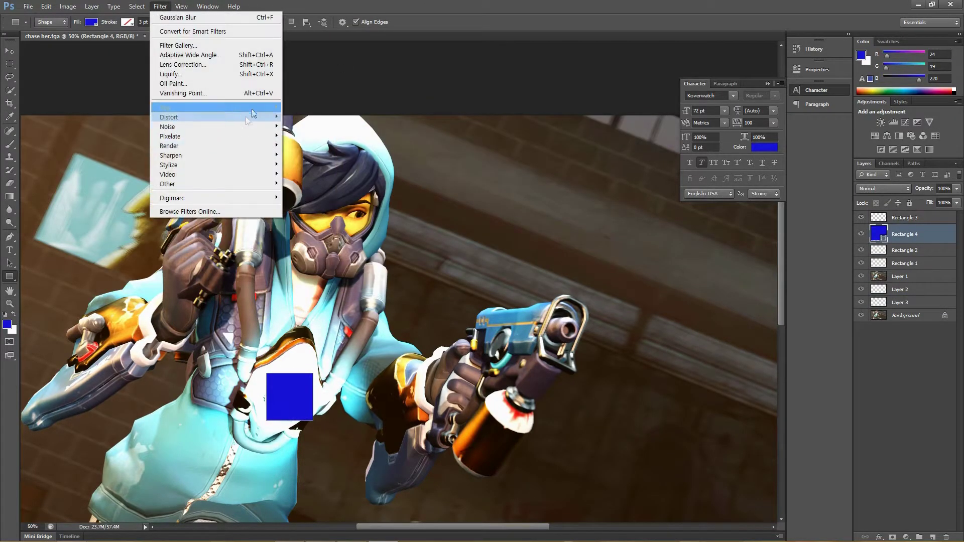
pyautogui.click(321, 198)
pyautogui.click(878, 151)
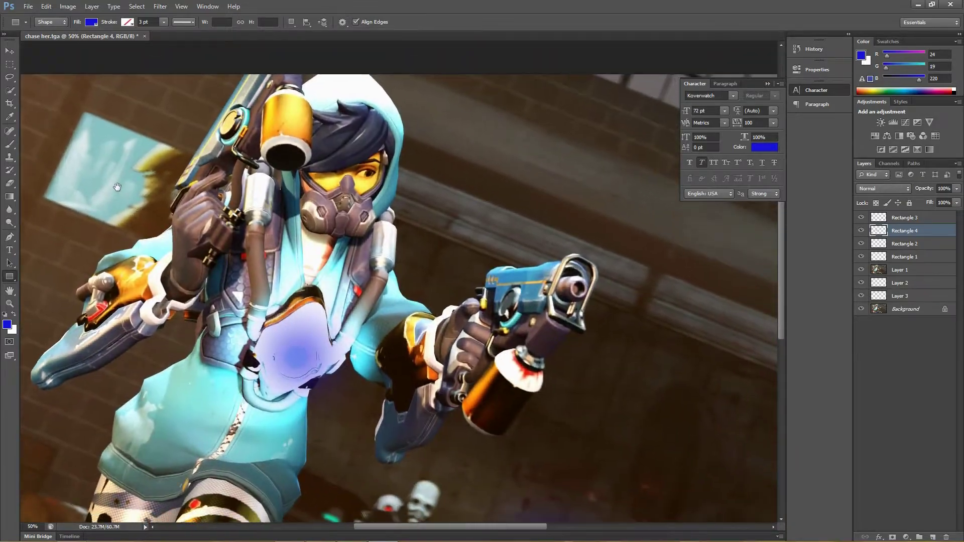
# Start another Quick Mask on the background and paint the shadow areas from the gold elbow trim down the gun arm's forearm.
pyautogui.click(905, 309)
pyautogui.press('b')
pyautogui.doubleClick(9, 342)
pyautogui.click(429, 218)
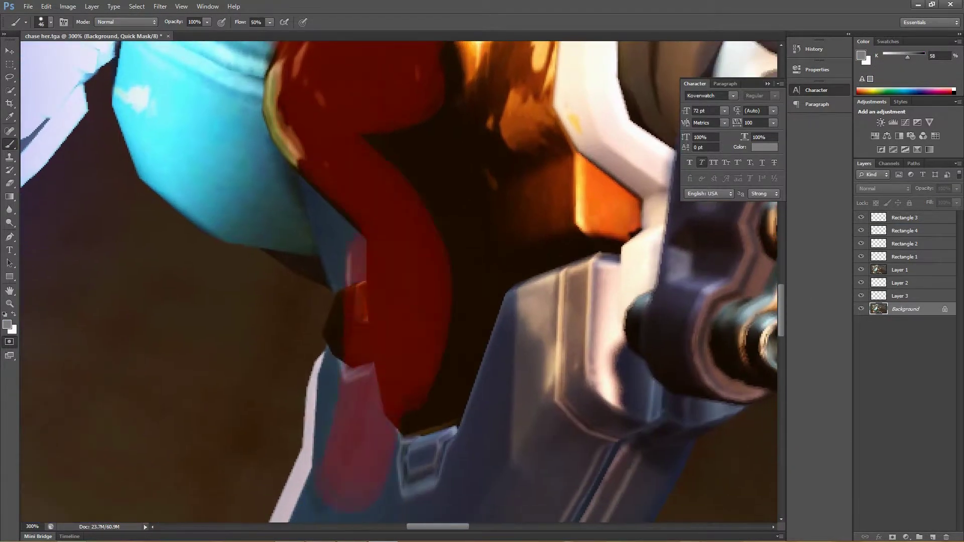
pyautogui.hotkey('ctrl', '-')
pyautogui.hotkey('ctrl', '-')
pyautogui.moveTo(374, 409); pyautogui.dragTo(427, 377)
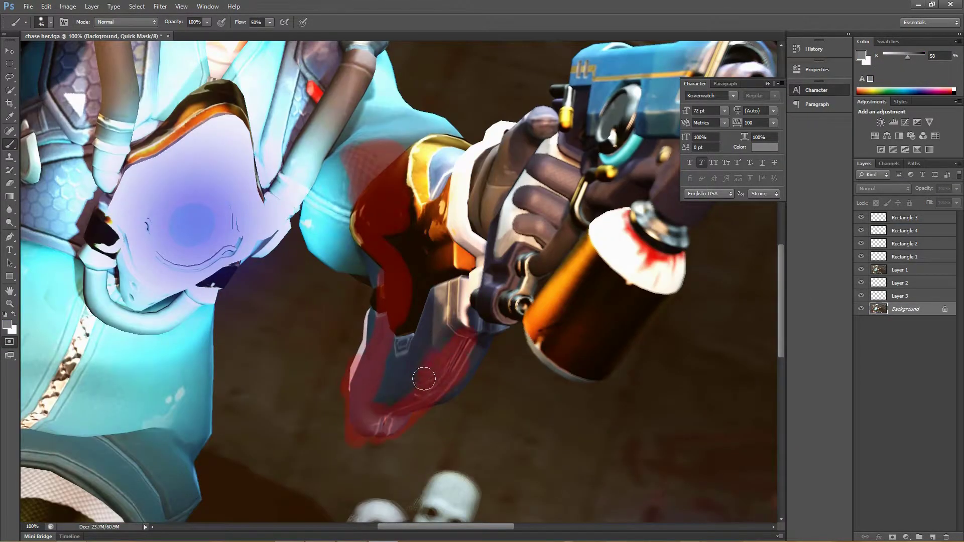
# Extend the mask over the upper sleeve and jacket, clean its edges with the Eraser, and copy the selection to a Multiply layer.
pyautogui.moveTo(376, 90); pyautogui.dragTo(311, 146)
pyautogui.moveTo(385, 114); pyautogui.dragTo(360, 224)
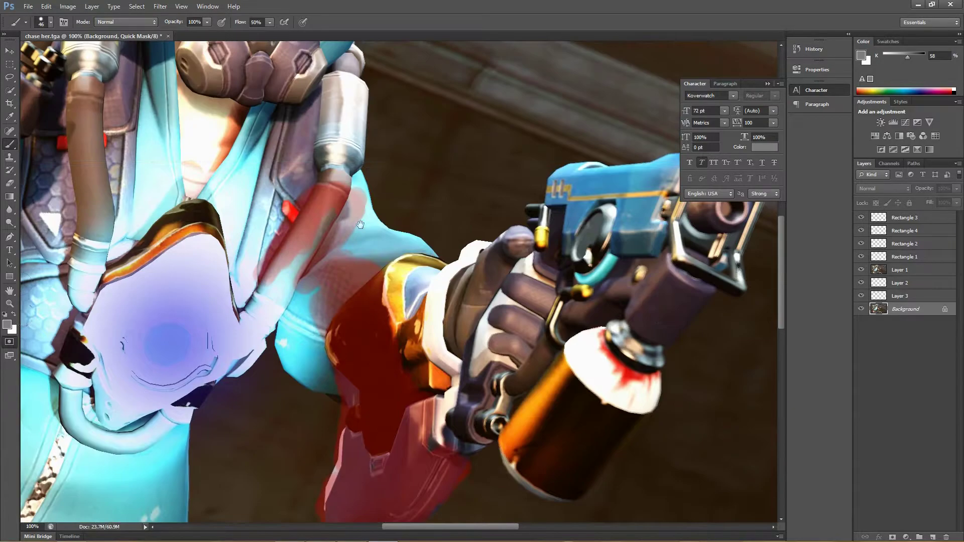
pyautogui.moveTo(257, 286)
pyautogui.mouseDown()
pyautogui.moveTo(284, 208)
pyautogui.moveTo(262, 250)
pyautogui.moveTo(347, 234)
pyautogui.mouseUp()
pyautogui.moveTo(297, 286); pyautogui.dragTo(309, 298)
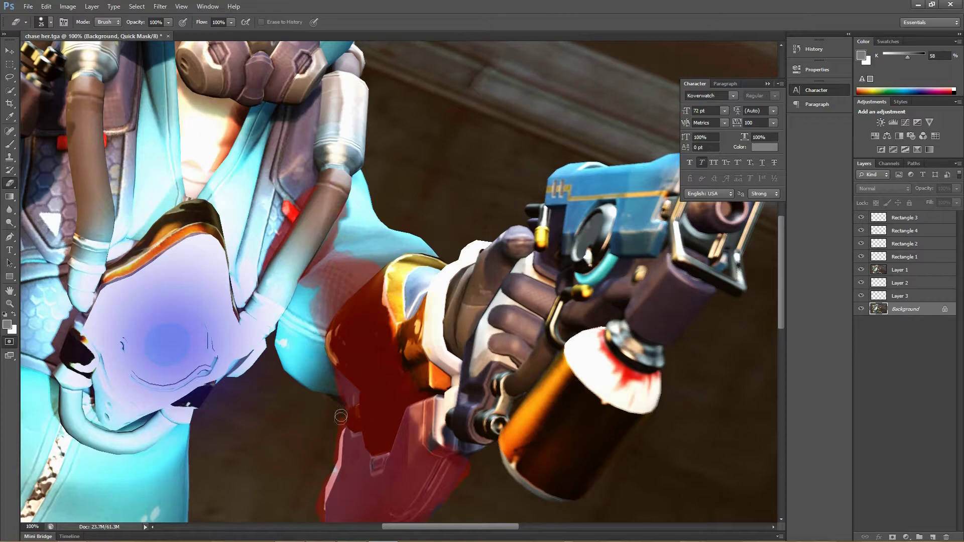
pyautogui.scroll(-3, 340, 416)
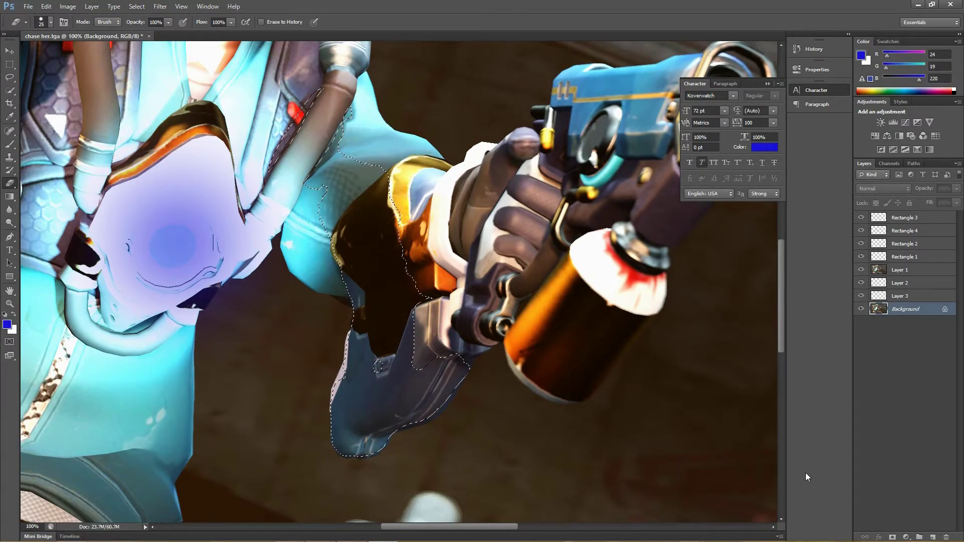
pyautogui.hotkey('ctrl', '-')
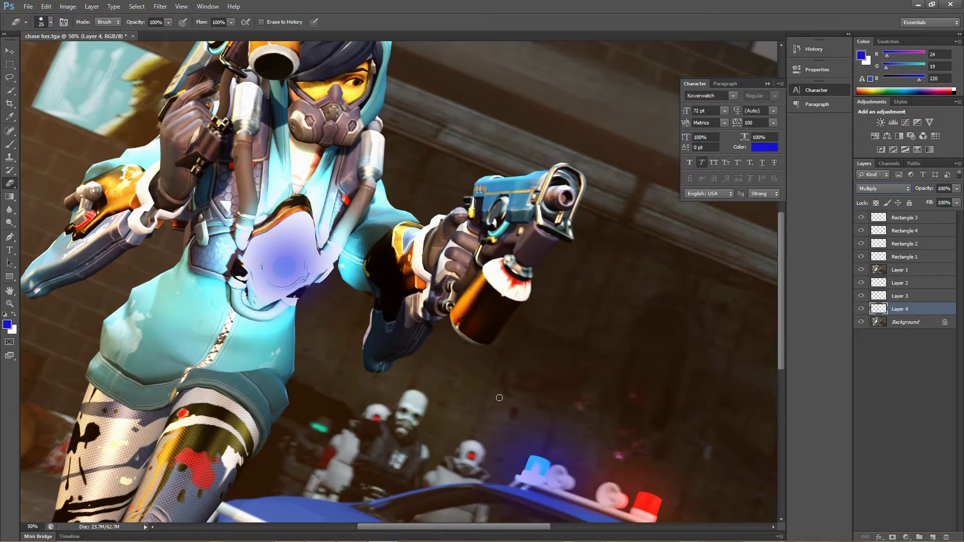
pyautogui.hotkey('ctrl', '-')
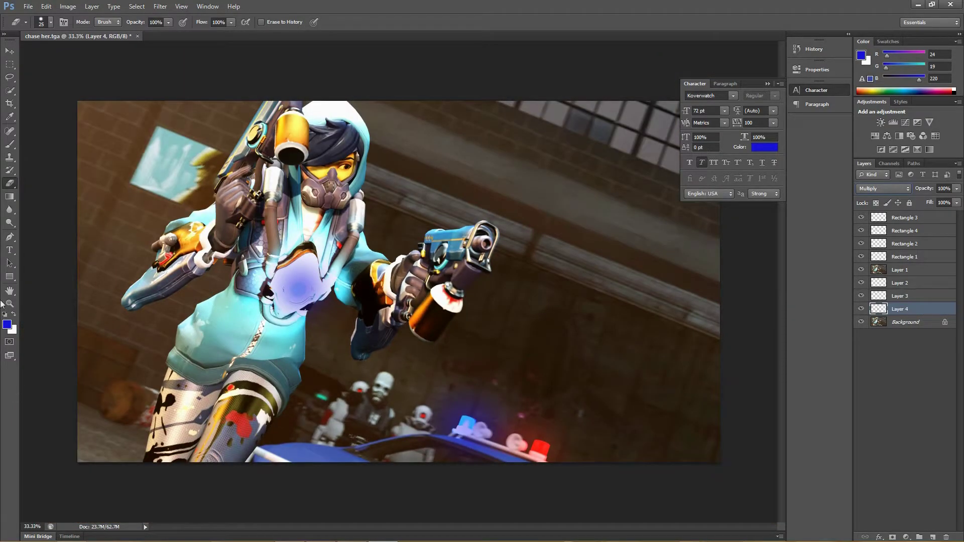
# Sample the red of a soldier's eye (230, 33, 17) and draw small rectangles over the two white-helmeted soldiers' red eyes.
pyautogui.keyDown('alt'); pyautogui.click(359, 390); pyautogui.keyUp('alt')
pyautogui.press('u')
pyautogui.moveTo(357, 388); pyautogui.dragTo(362, 392)
pyautogui.moveTo(420, 413); pyautogui.dragTo(426, 419)
# Apply Gaussian Blur to both small red rectangles to make the soldiers' eyes glow.
pyautogui.click(160, 6)
pyautogui.click(308, 178)
pyautogui.click(497, 211)
pyautogui.press('Escape')
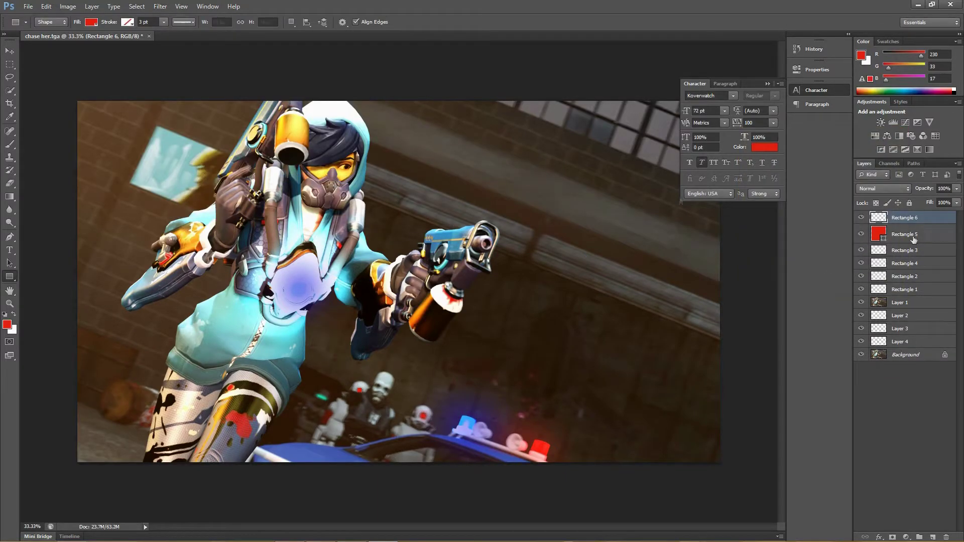
pyautogui.hotkey('ctrl', 'f')
pyautogui.press('Escape')
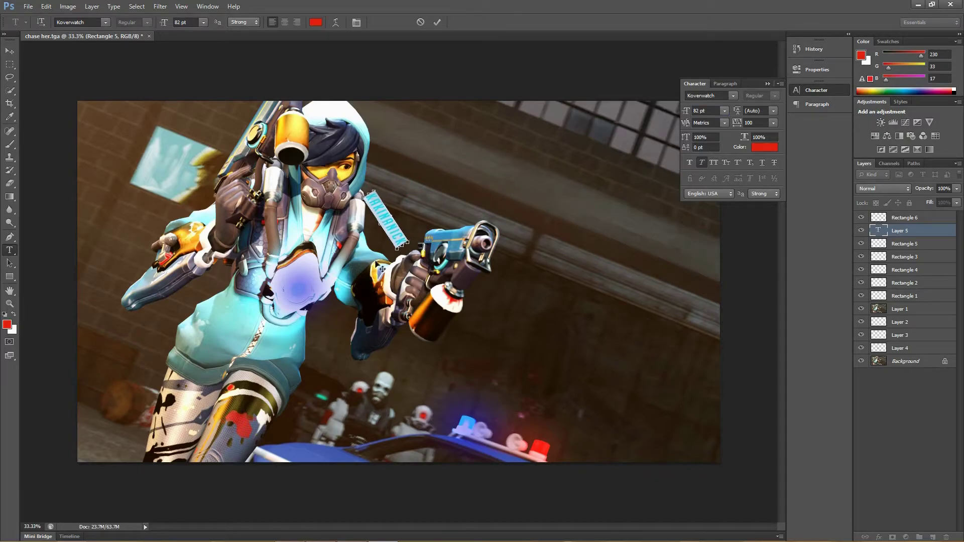
# Move the nickname text onto the pistol, set its size to 72 pt and its colour to bright red.
pyautogui.moveTo(395, 290); pyautogui.dragTo(460, 274)
pyautogui.click(700, 110)
pyautogui.write('72')
pyautogui.press('Return')
pyautogui.click(765, 146)
pyautogui.click(577, 136)
pyautogui.click(764, 146)
pyautogui.click(577, 136)
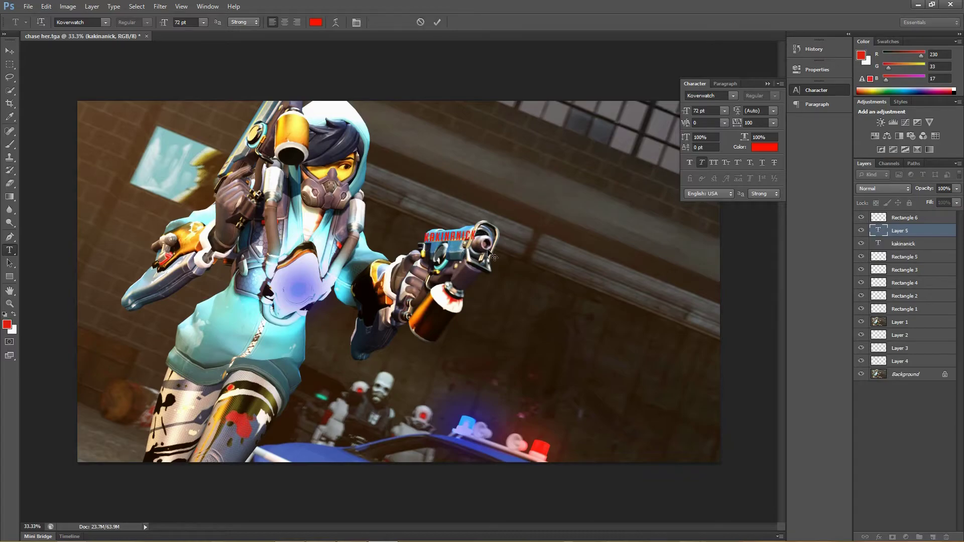
# Align the nickname text with the pistol's slide at 62 pt.
pyautogui.hotkey('ctrl', 't')
pyautogui.moveTo(497, 257); pyautogui.dragTo(498, 254)
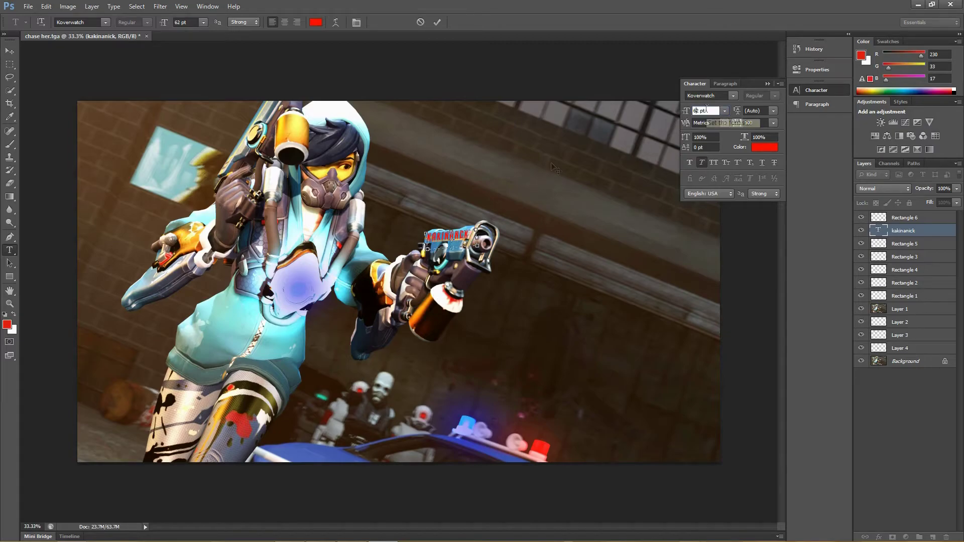
pyautogui.moveTo(486, 257); pyautogui.dragTo(487, 257)
pyautogui.hotkey('ctrl', '1')
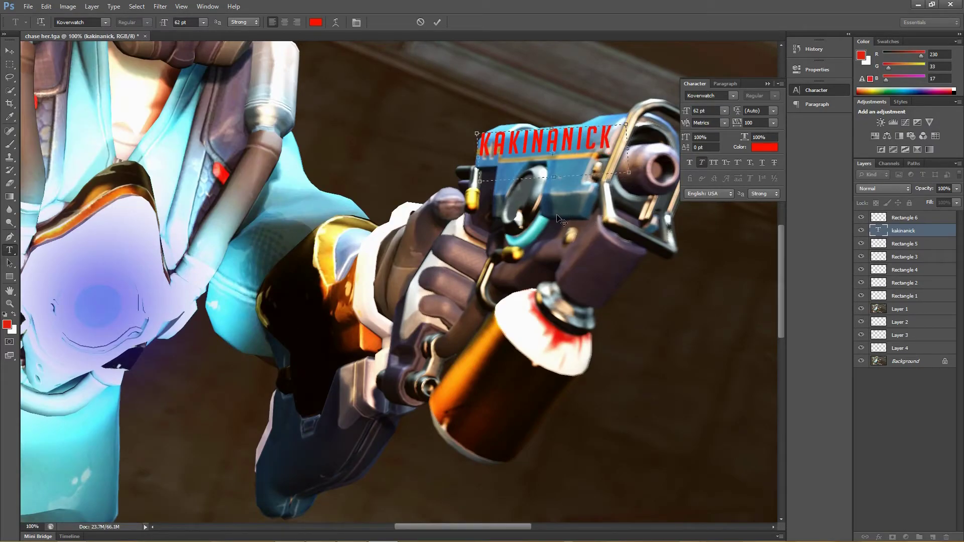
pyautogui.click(437, 21)
pyautogui.hotkey('ctrl', '-')
pyautogui.hotkey('ctrl', '-')
pyautogui.hotkey('ctrl', '-')
# Change the pistol text's colour to yellow.
pyautogui.click(764, 146)
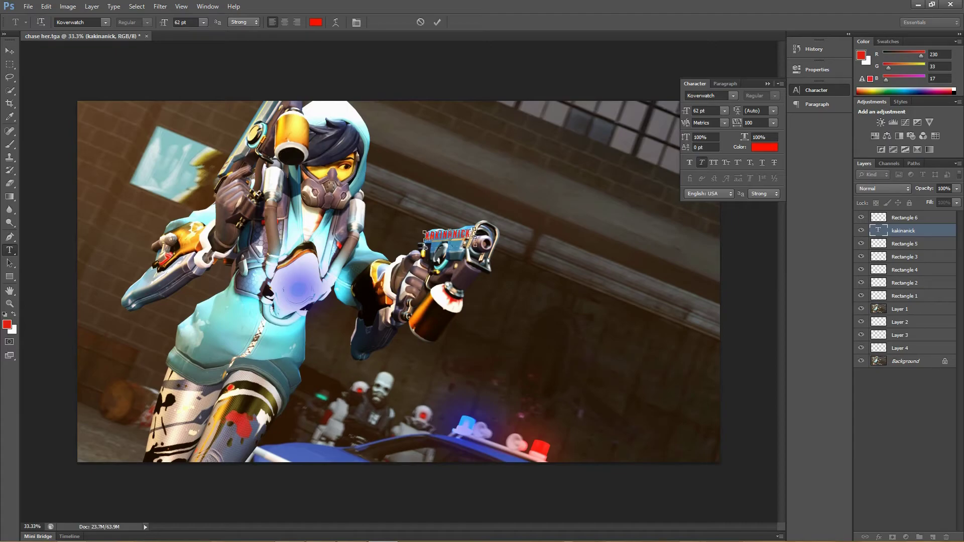
pyautogui.click(487, 246)
pyautogui.click(585, 136)
pyautogui.click(764, 147)
pyautogui.click(487, 250)
pyautogui.click(585, 136)
# Save a copy of the finished image as a PNG named "chase her1.png".
pyautogui.click(28, 6)
pyautogui.click(50, 141)
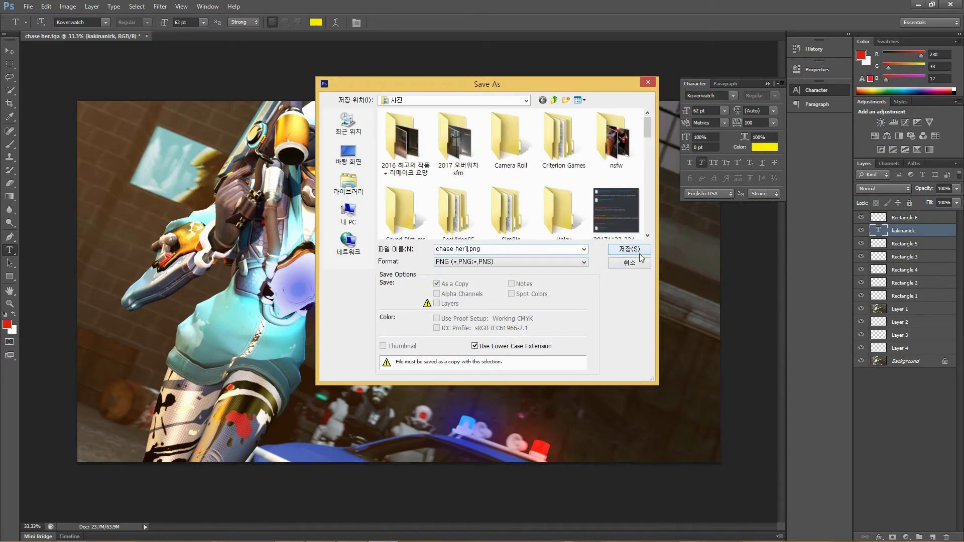
pyautogui.click(633, 249)
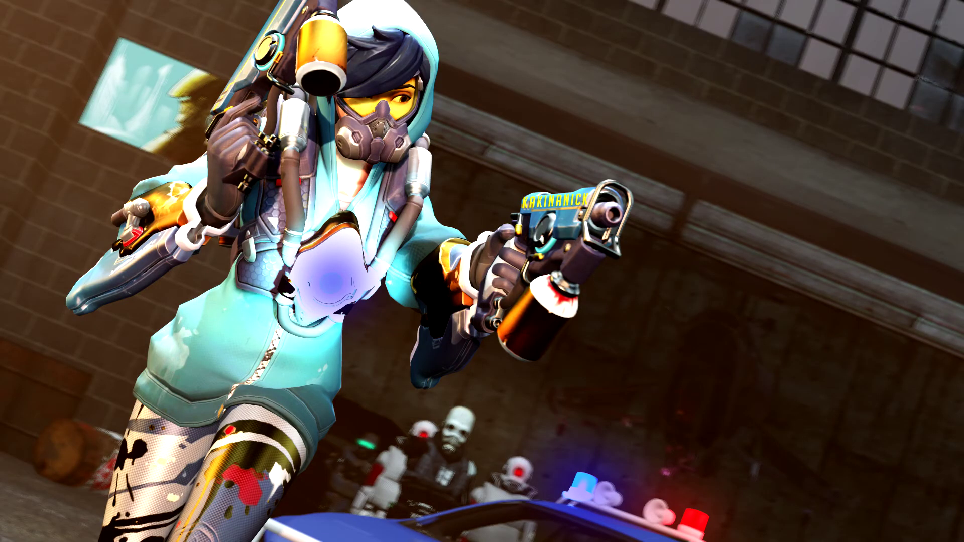